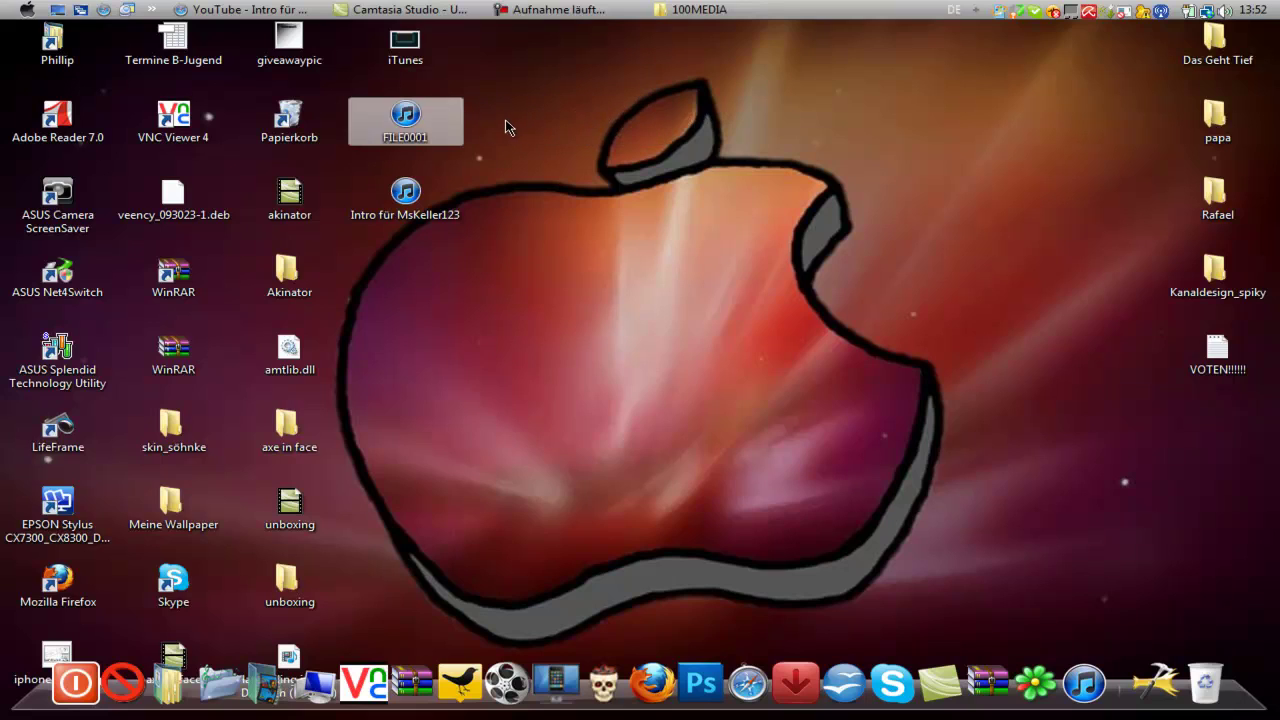
pyautogui.click(505, 119)
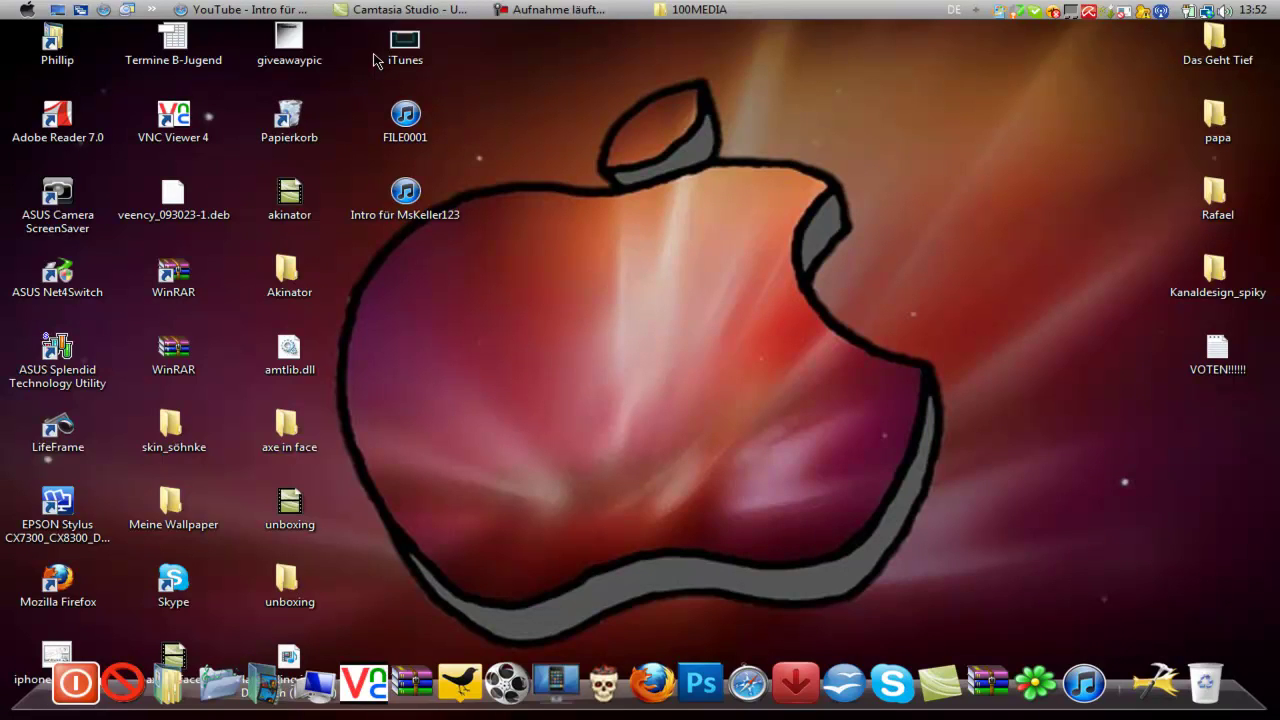
pyautogui.moveTo(405, 122); pyautogui.dragTo(758, 256)
pyautogui.moveTo(996, 160); pyautogui.dragTo(850, 258)
pyautogui.moveTo(810, 298); pyautogui.dragTo(530, 135)
pyautogui.moveTo(750, 262); pyautogui.dragTo(410, 124)
# Copy FILE0010 from the 100MEDIA folder to the desktop and close the folder window.
pyautogui.click(680, 18)
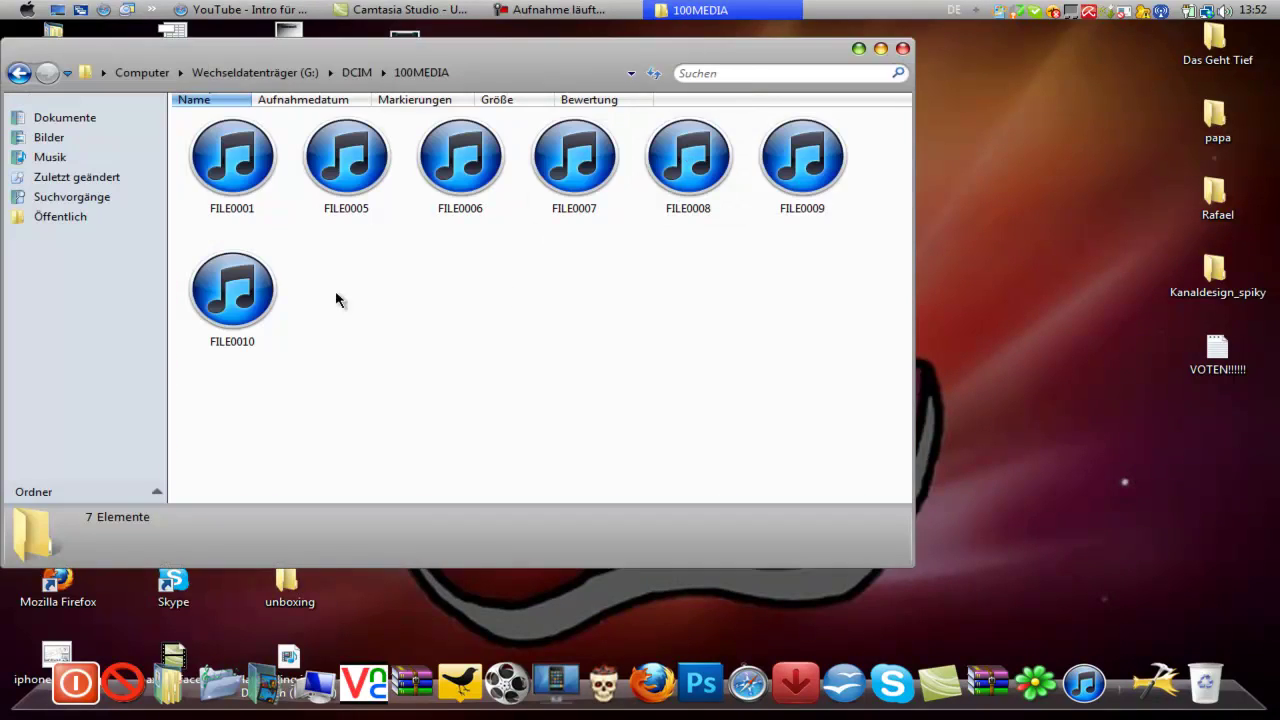
pyautogui.moveTo(232, 290); pyautogui.dragTo(992, 214)
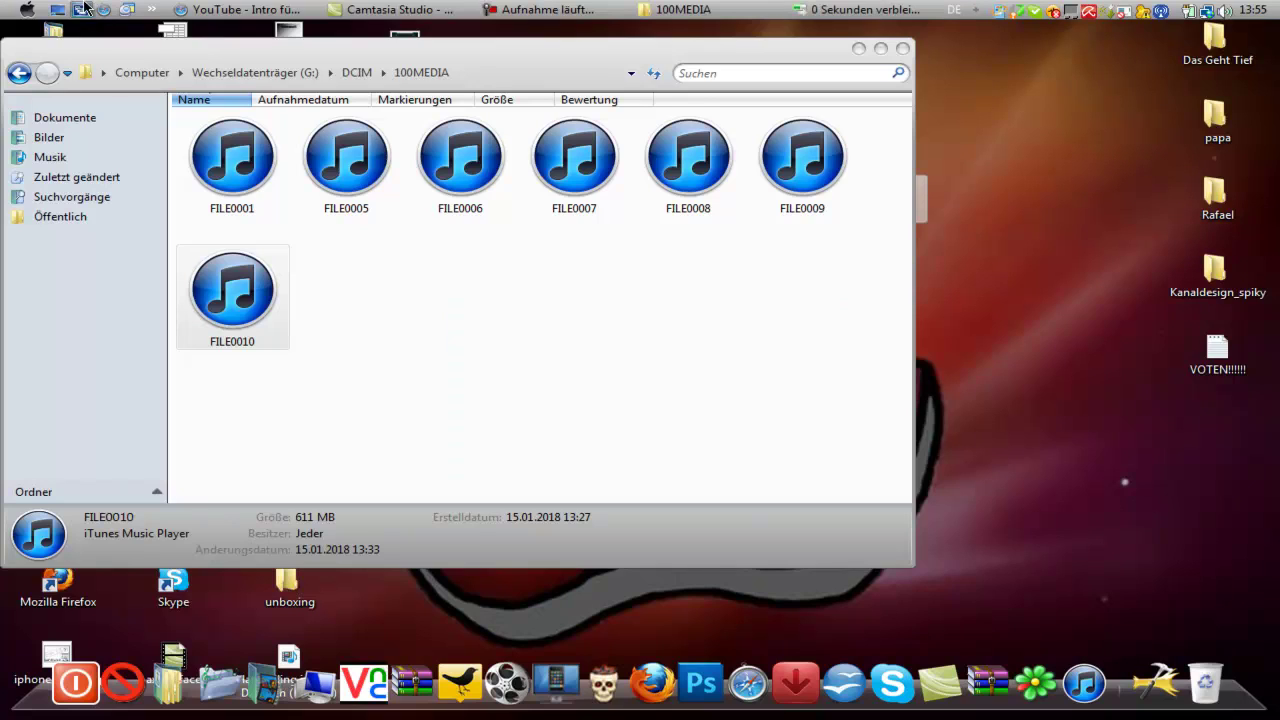
pyautogui.click(903, 48)
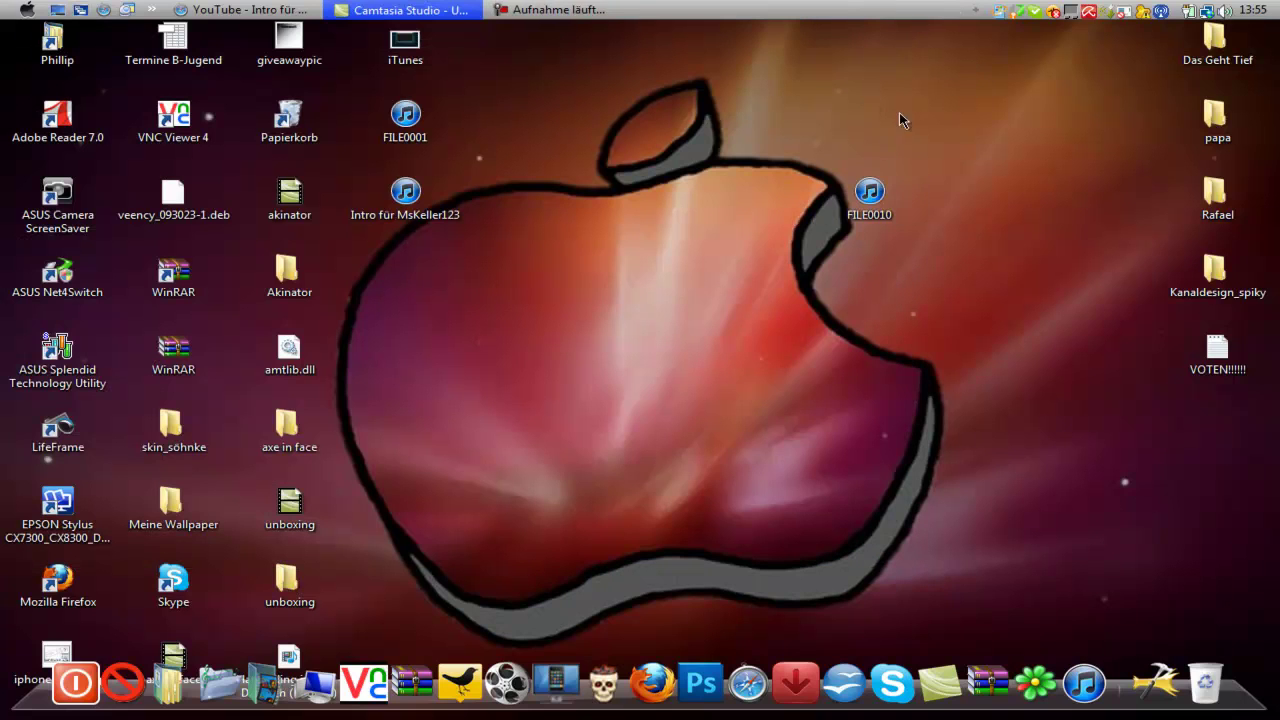
# Switch to Camtasia Studio, adding FILE0010 from the desktop to the start of the Video 1 track, and pause the preview.
pyautogui.moveTo(910, 90); pyautogui.dragTo(789, 228)
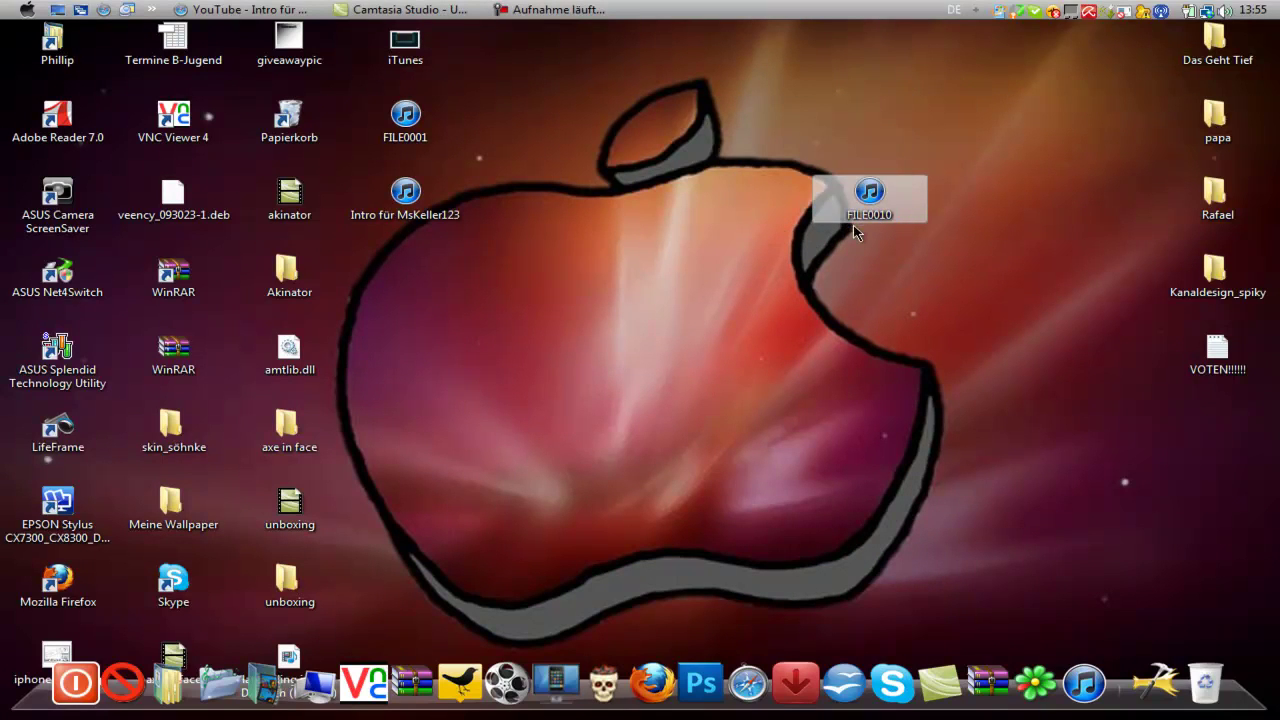
pyautogui.moveTo(866, 200); pyautogui.dragTo(383, 655)
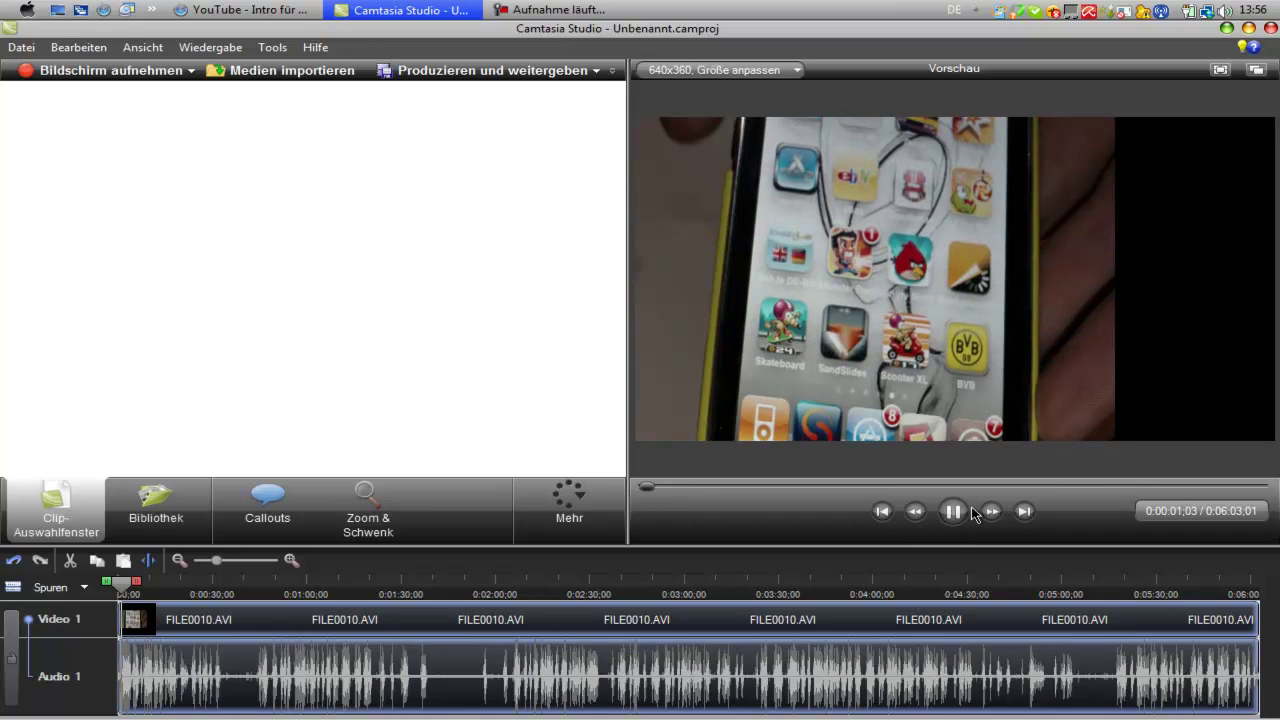
pyautogui.click(953, 511)
# Open the zoom and pan settings at the start of the timeline and turn off keeping the aspect ratio.
pyautogui.click(386, 503)
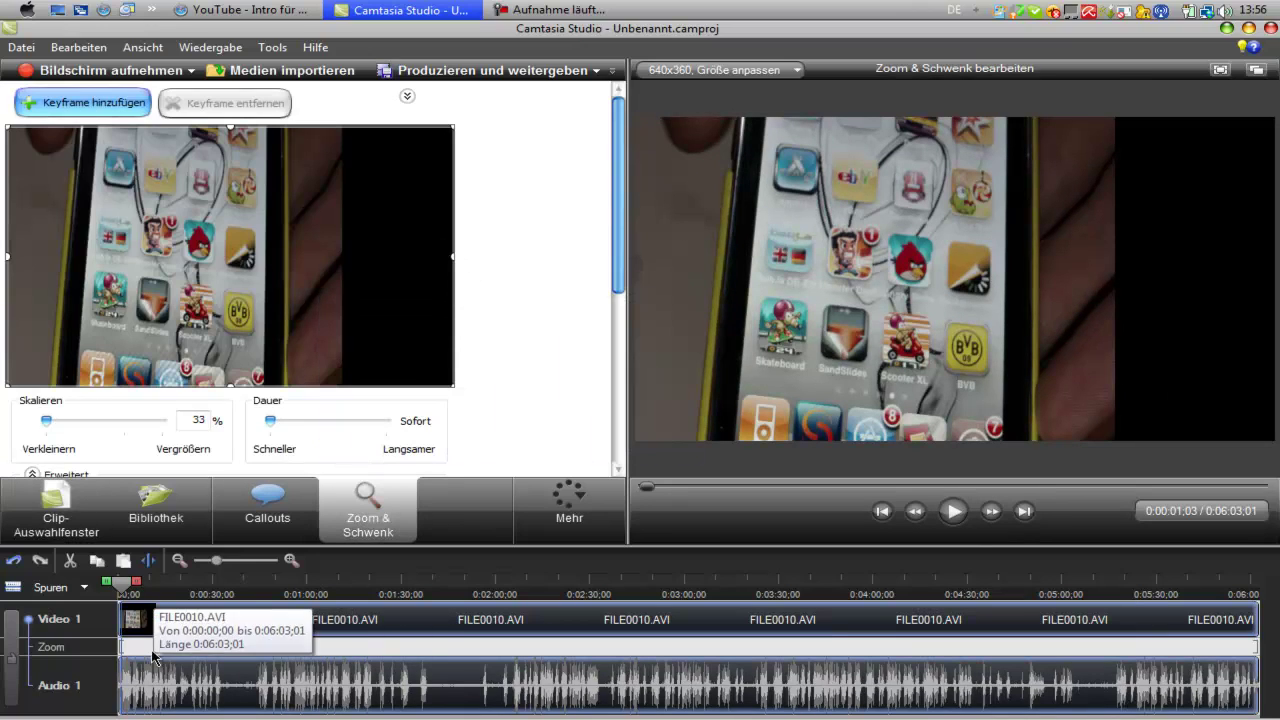
pyautogui.click(102, 588)
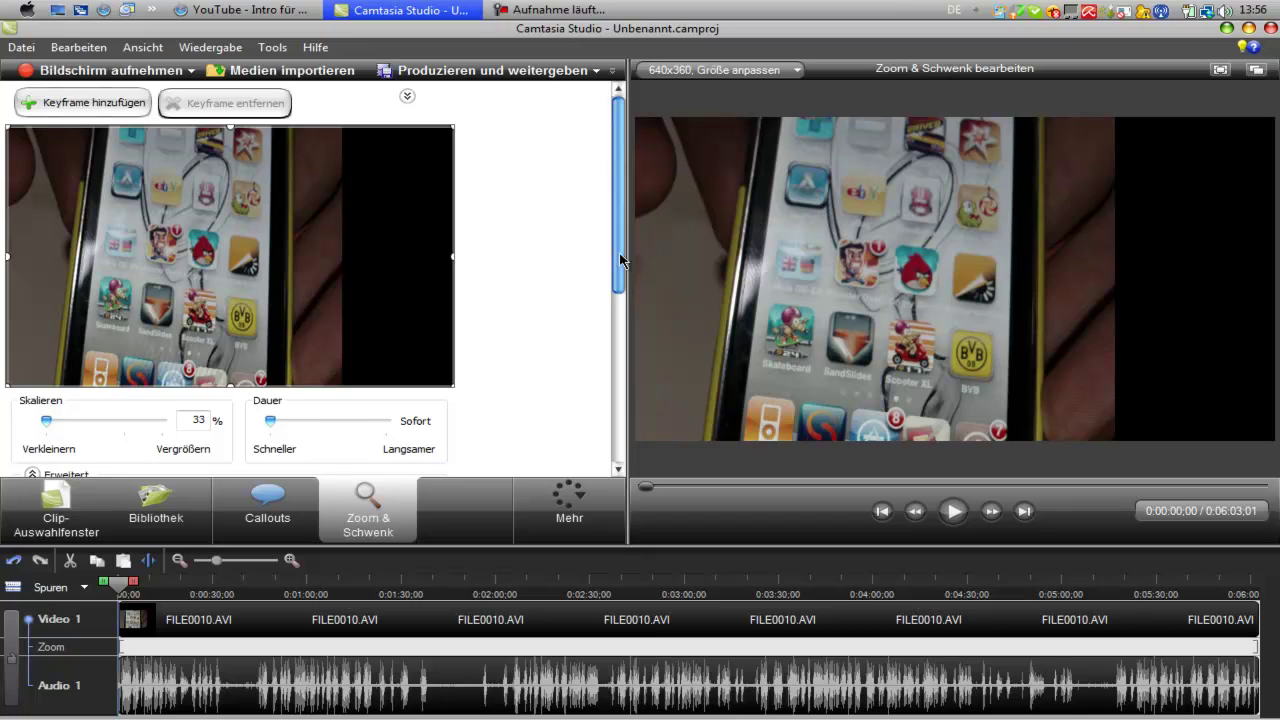
pyautogui.moveTo(620, 260); pyautogui.dragTo(619, 328)
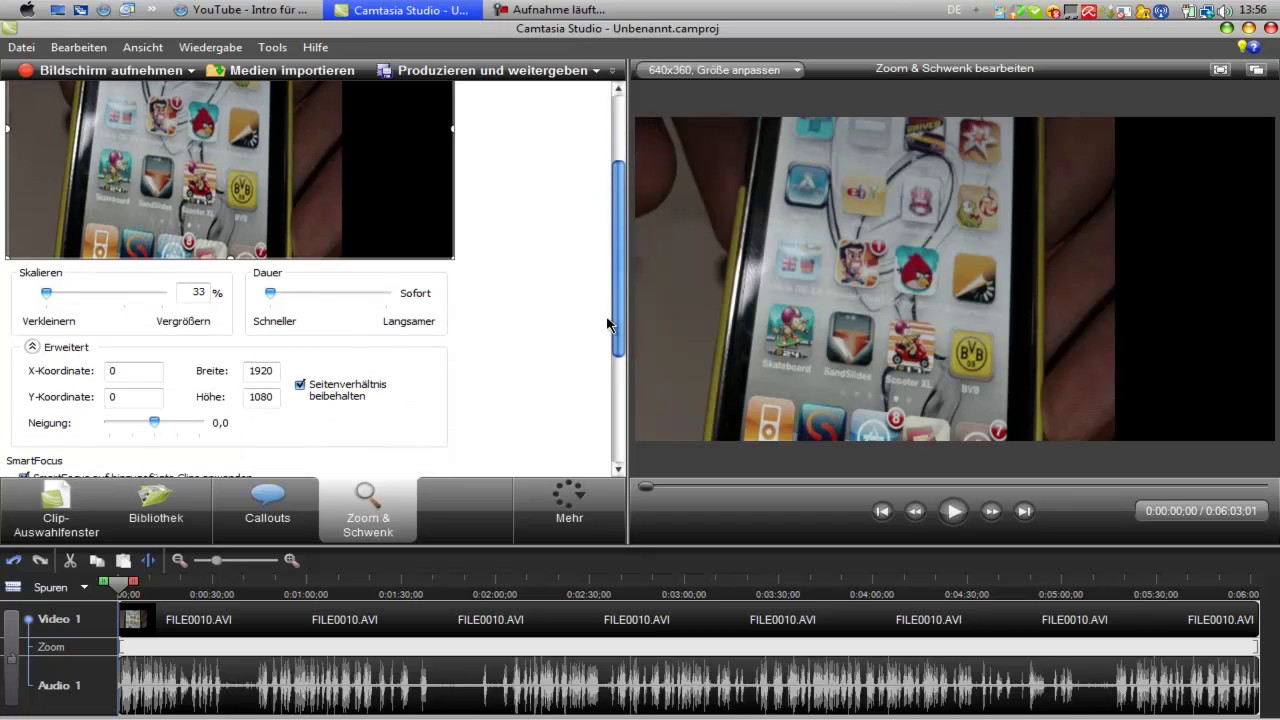
pyautogui.click(300, 386)
pyautogui.scroll(3, 467, 292)
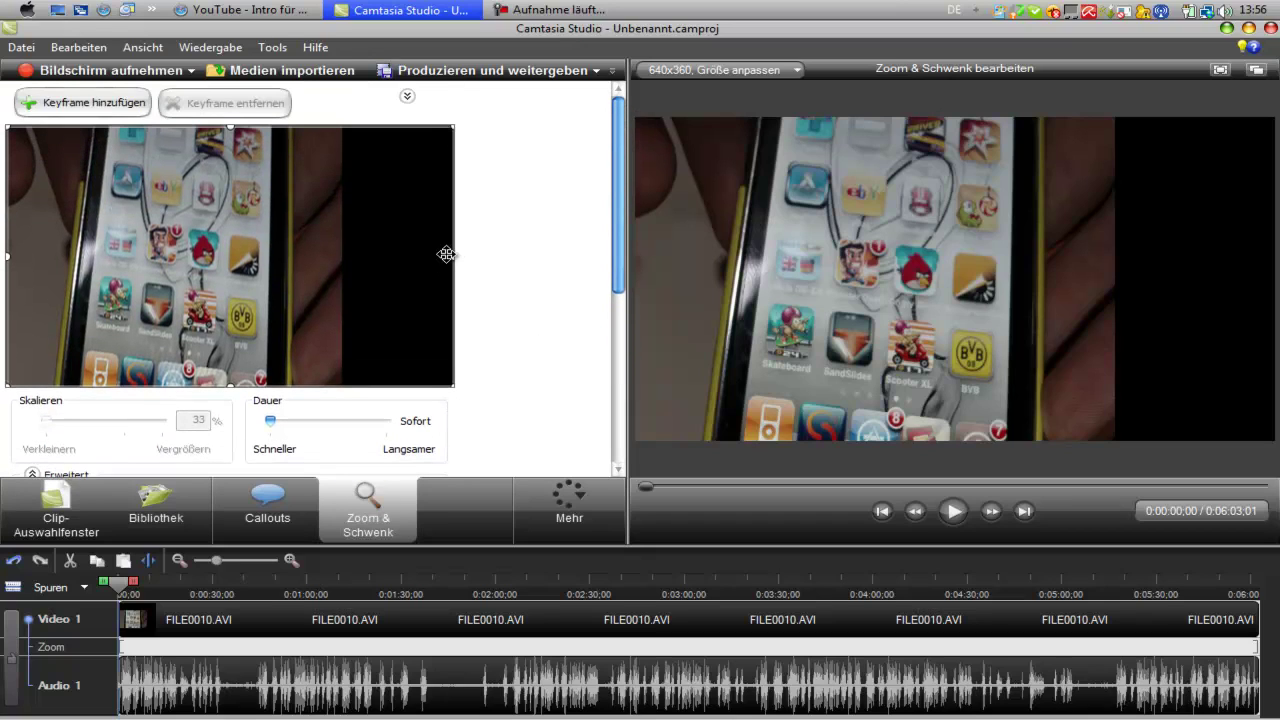
# Fit the zoom frame to the phone footage without the black strip, about 1449 wide at full height, with the aspect ratio unlocked.
pyautogui.moveTo(451, 260); pyautogui.dragTo(345, 256)
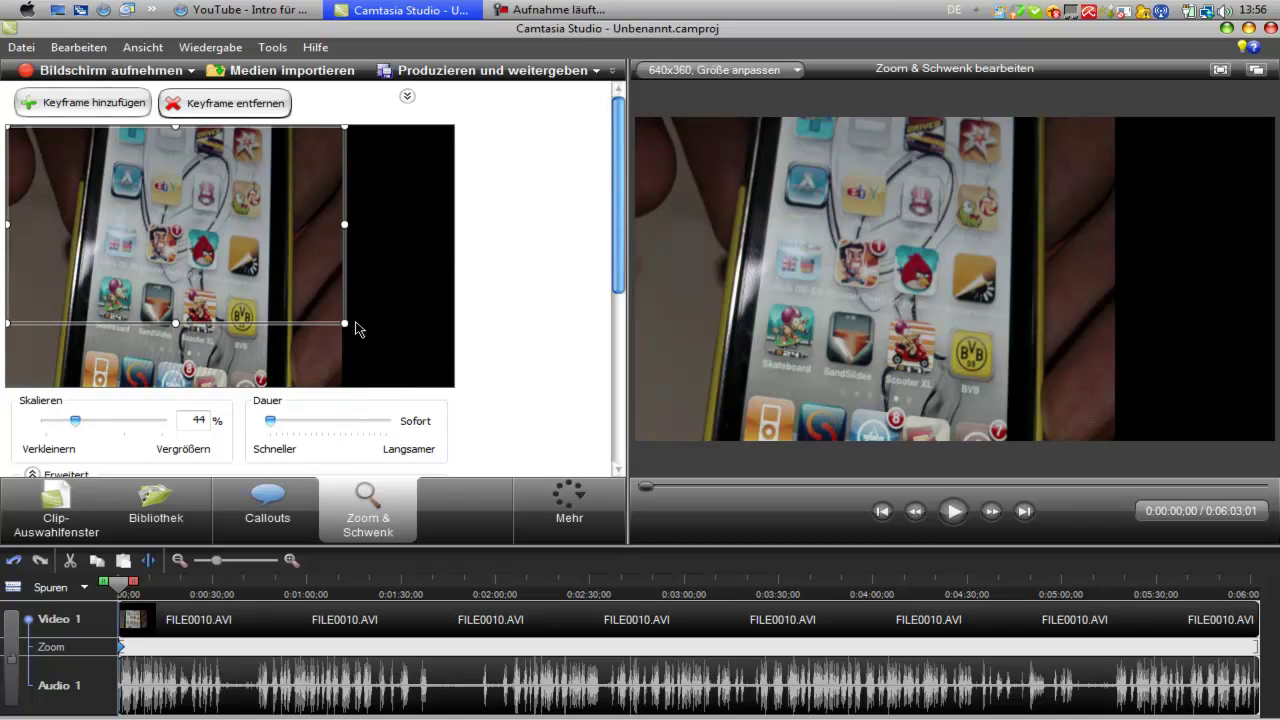
pyautogui.scroll(-2, 541, 375)
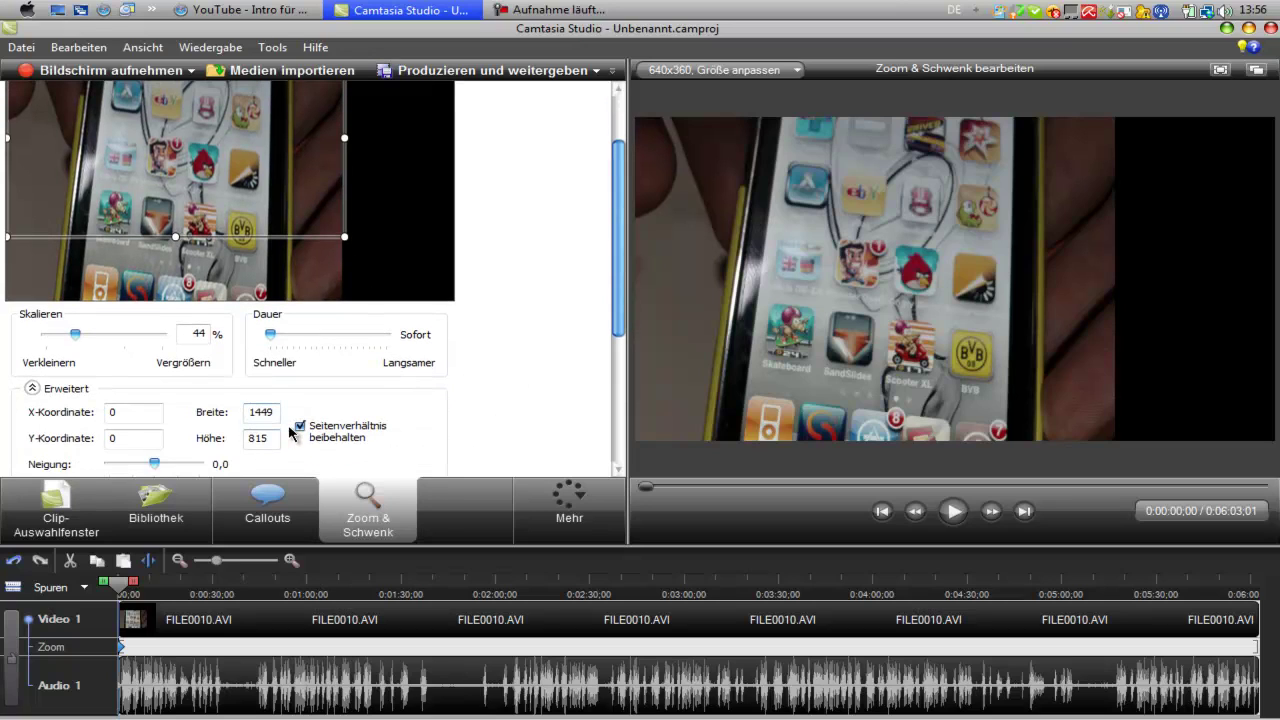
pyautogui.scroll(2, 300, 432)
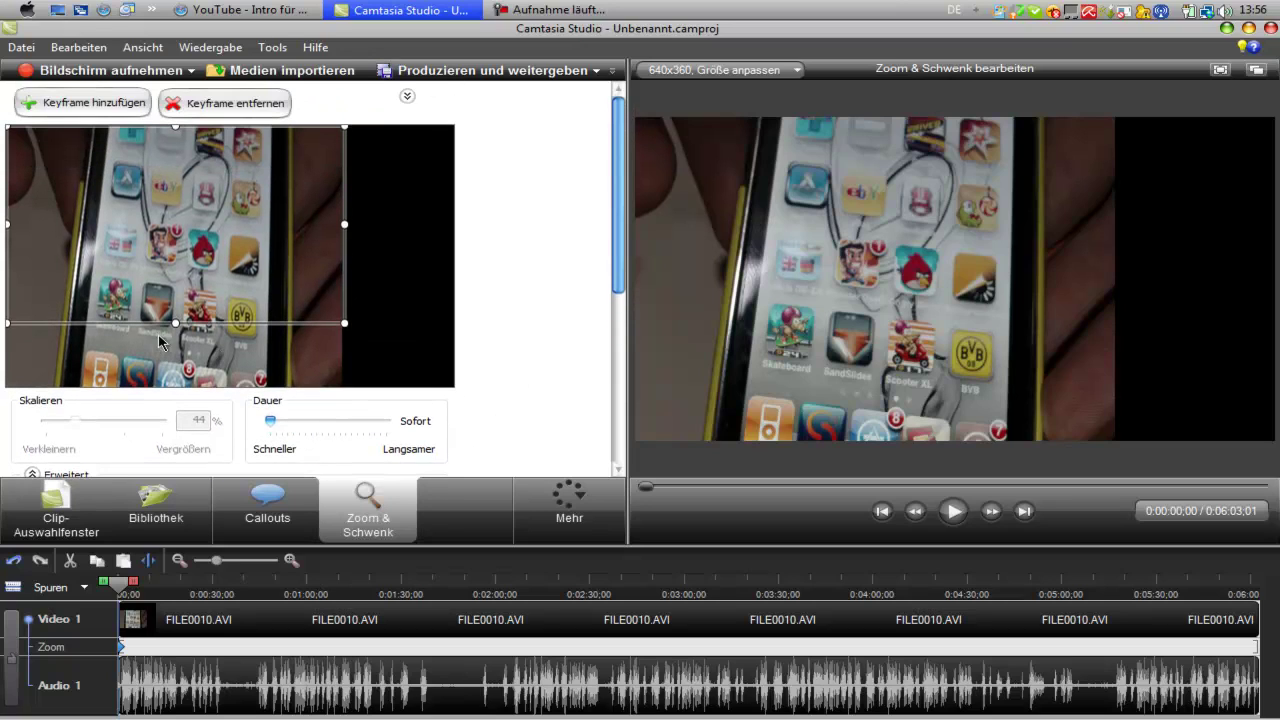
pyautogui.moveTo(171, 320); pyautogui.dragTo(172, 388)
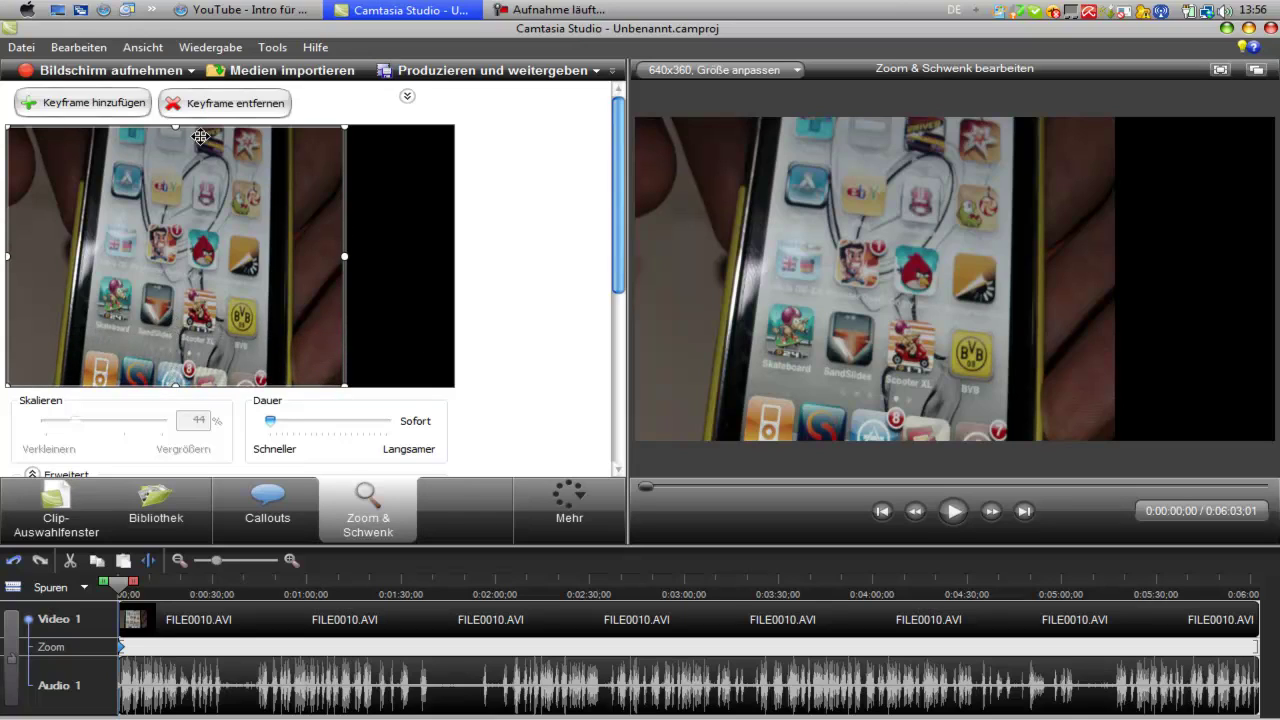
pyautogui.click(57, 520)
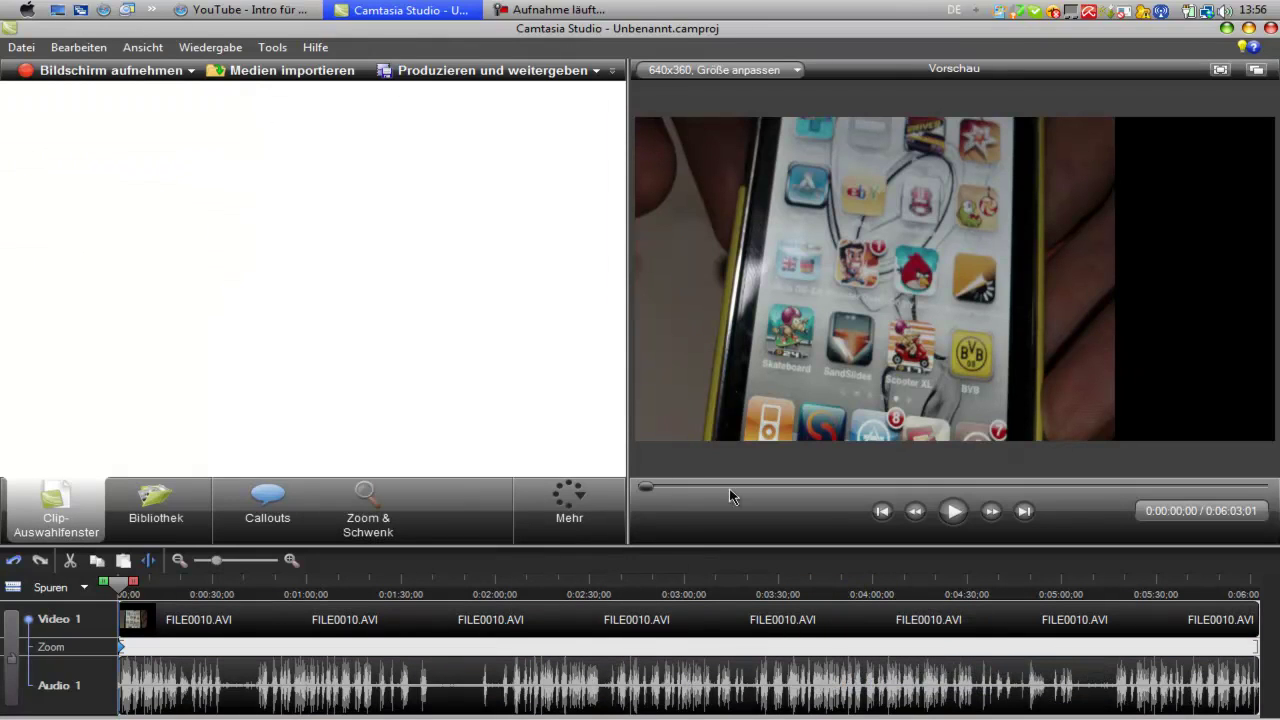
# Look at the opening page of the production wizard and leave it without producing the video.
pyautogui.click(548, 72)
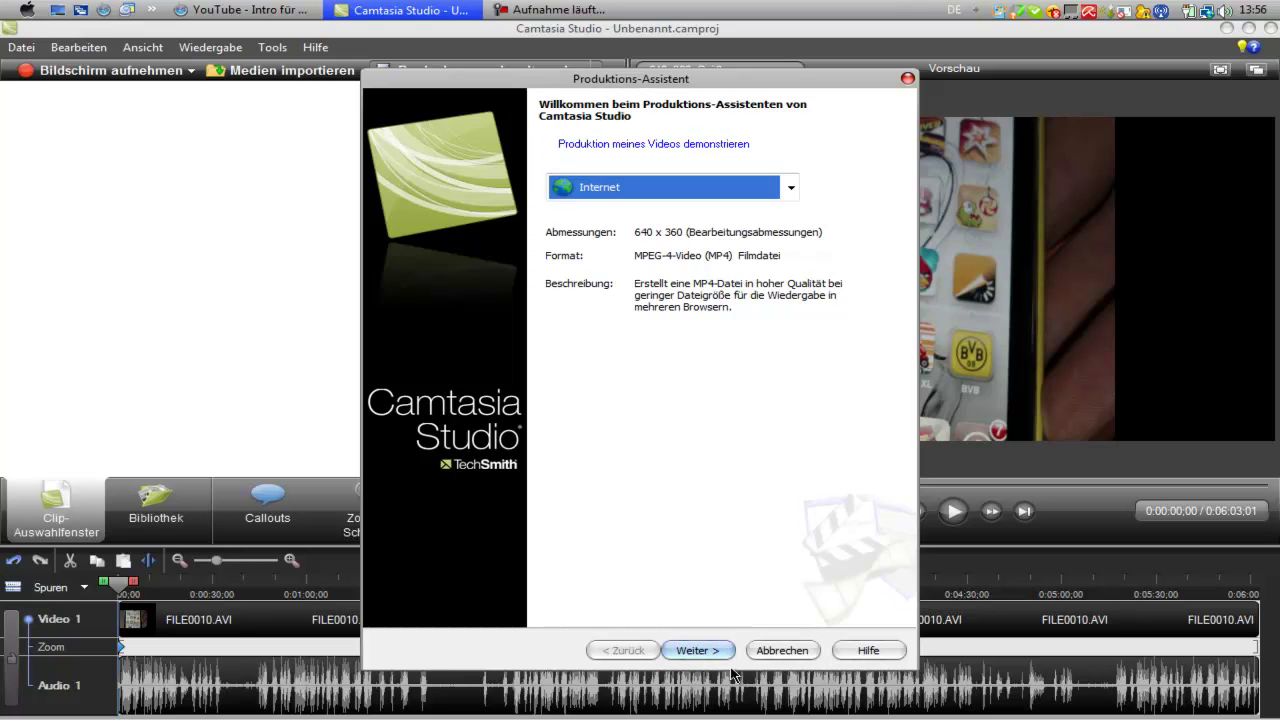
pyautogui.click(763, 651)
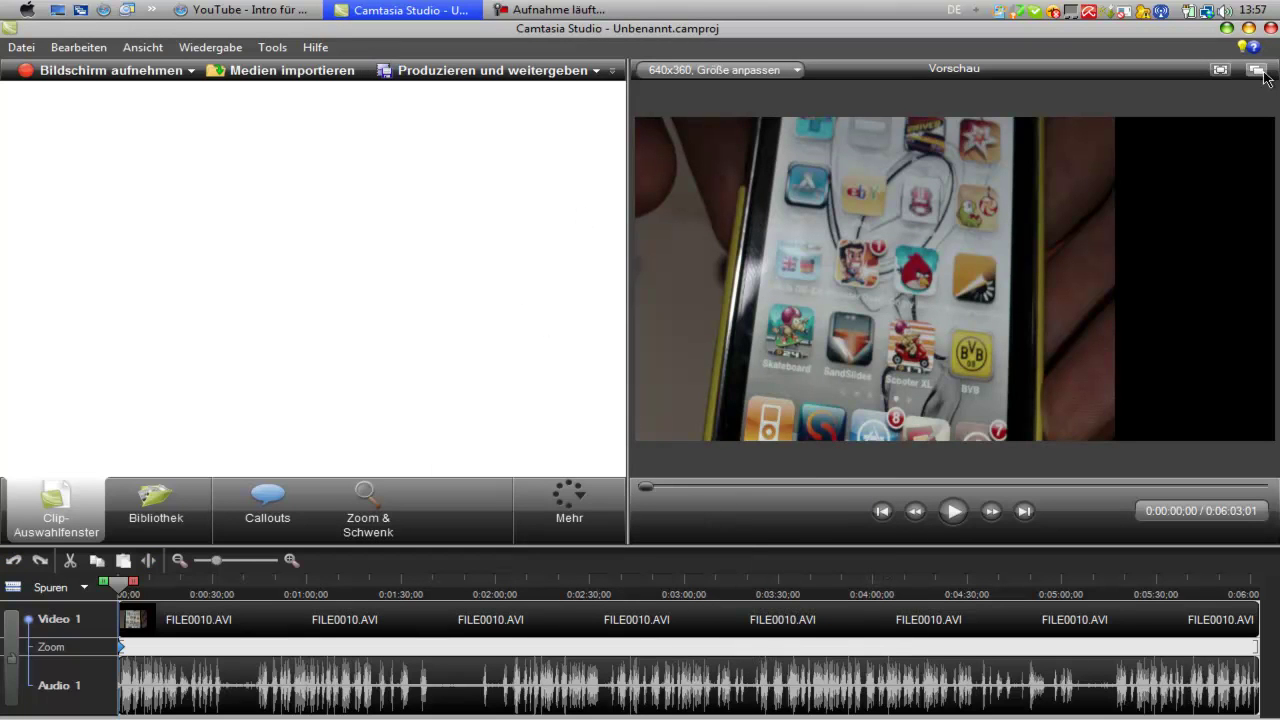
# Insert the desktop clip "Intro für MsKeller123" at the start of Video 1, before FILE0010, and enlarge the timeline scale.
pyautogui.click(1227, 30)
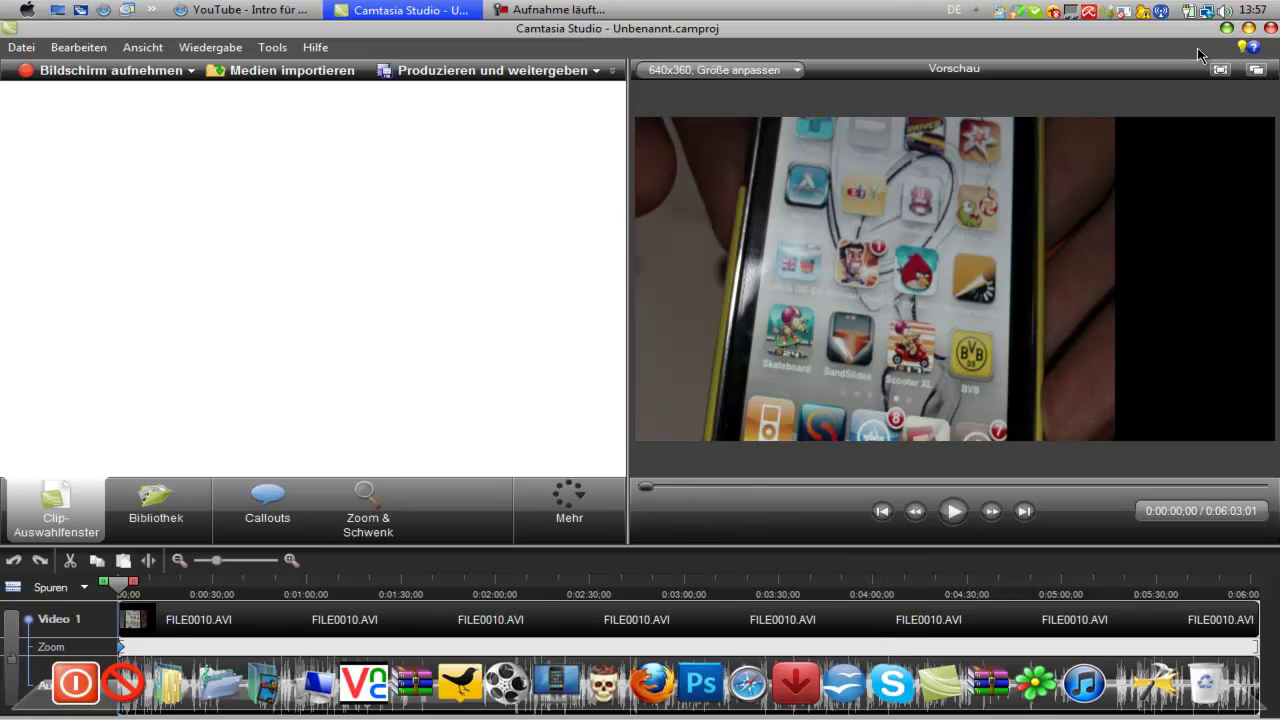
pyautogui.moveTo(432, 229); pyautogui.dragTo(114, 640)
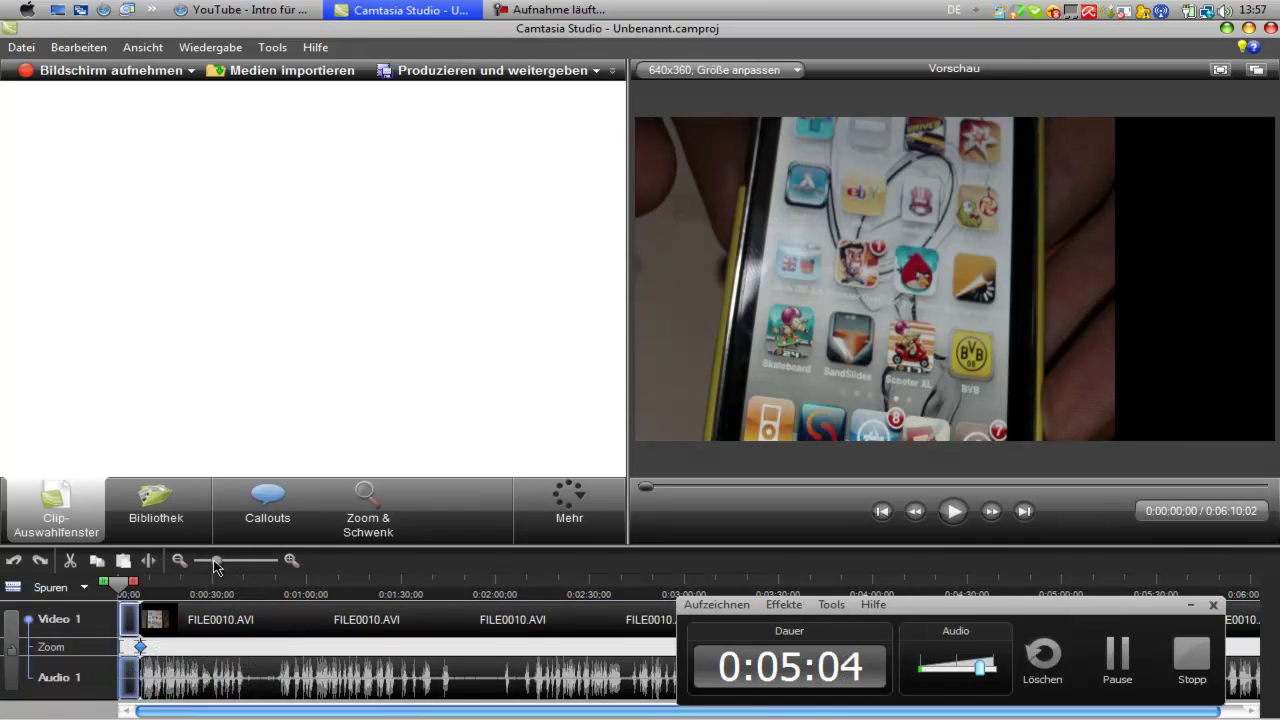
pyautogui.moveTo(216, 563); pyautogui.dragTo(251, 563)
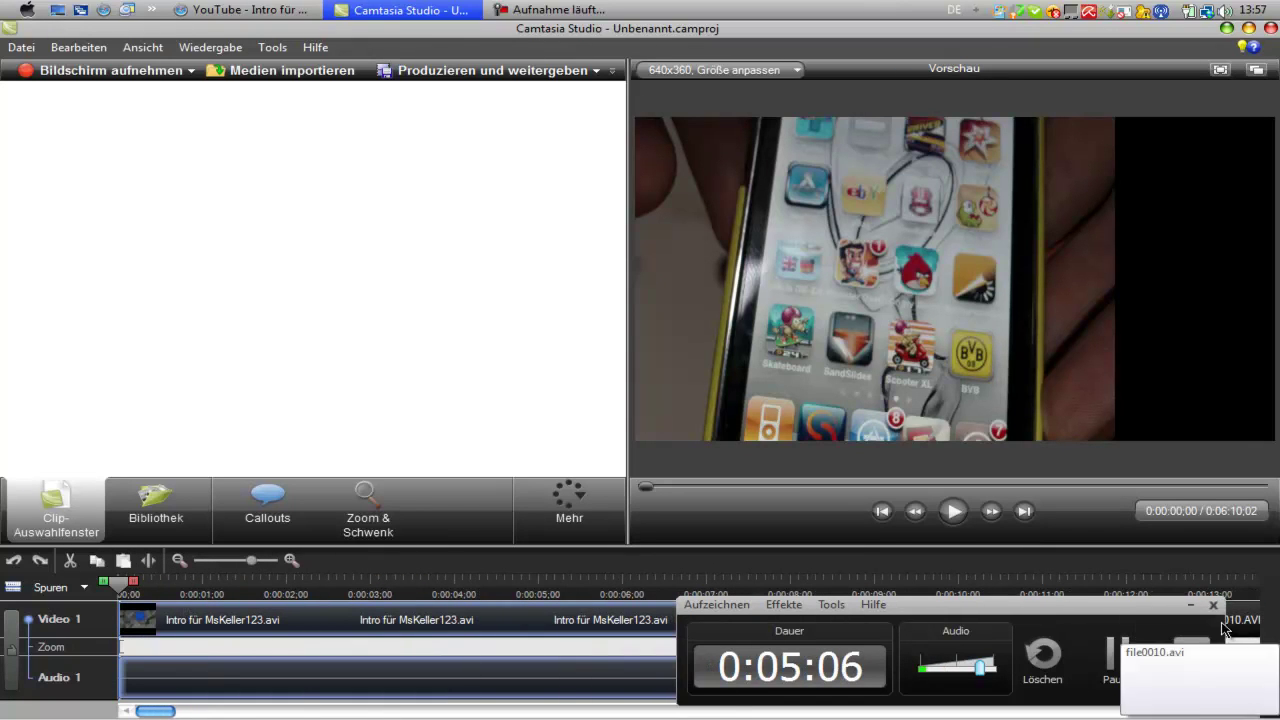
pyautogui.click(1190, 605)
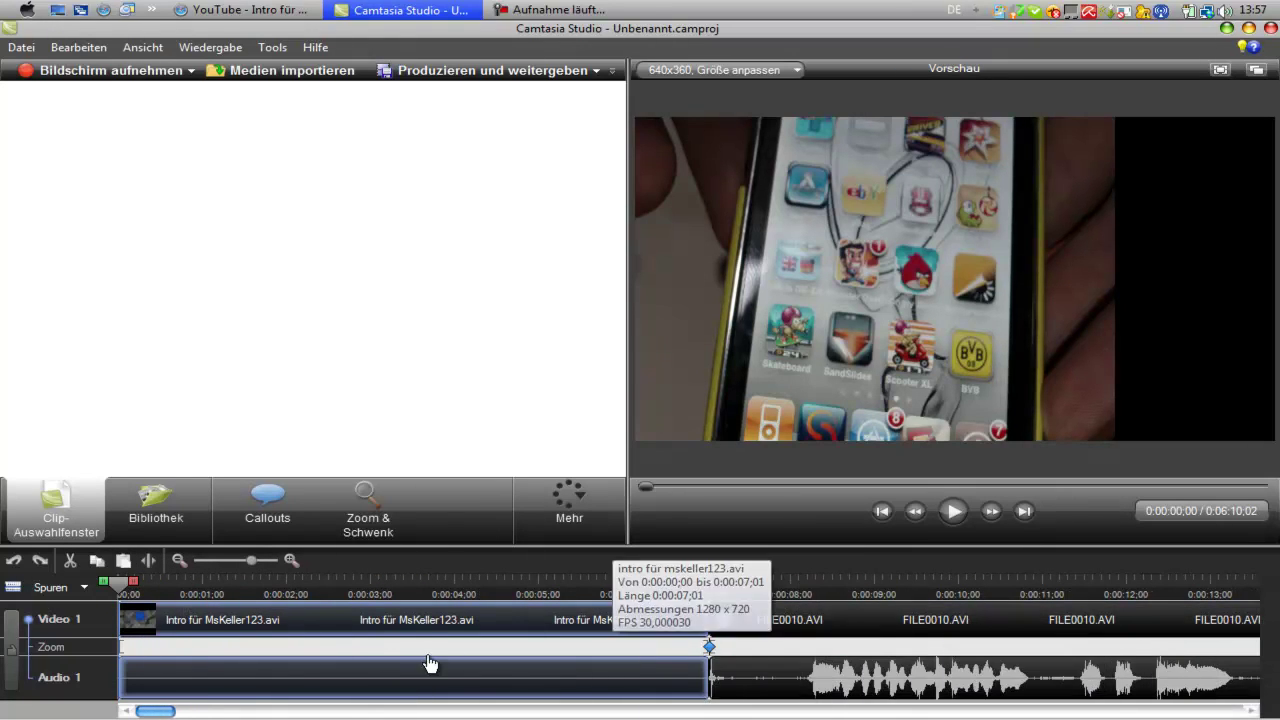
# Browse to the "wer beatet mehr" music folder inside the Youtube folder on Volume (E:).
pyautogui.click(33, 10)
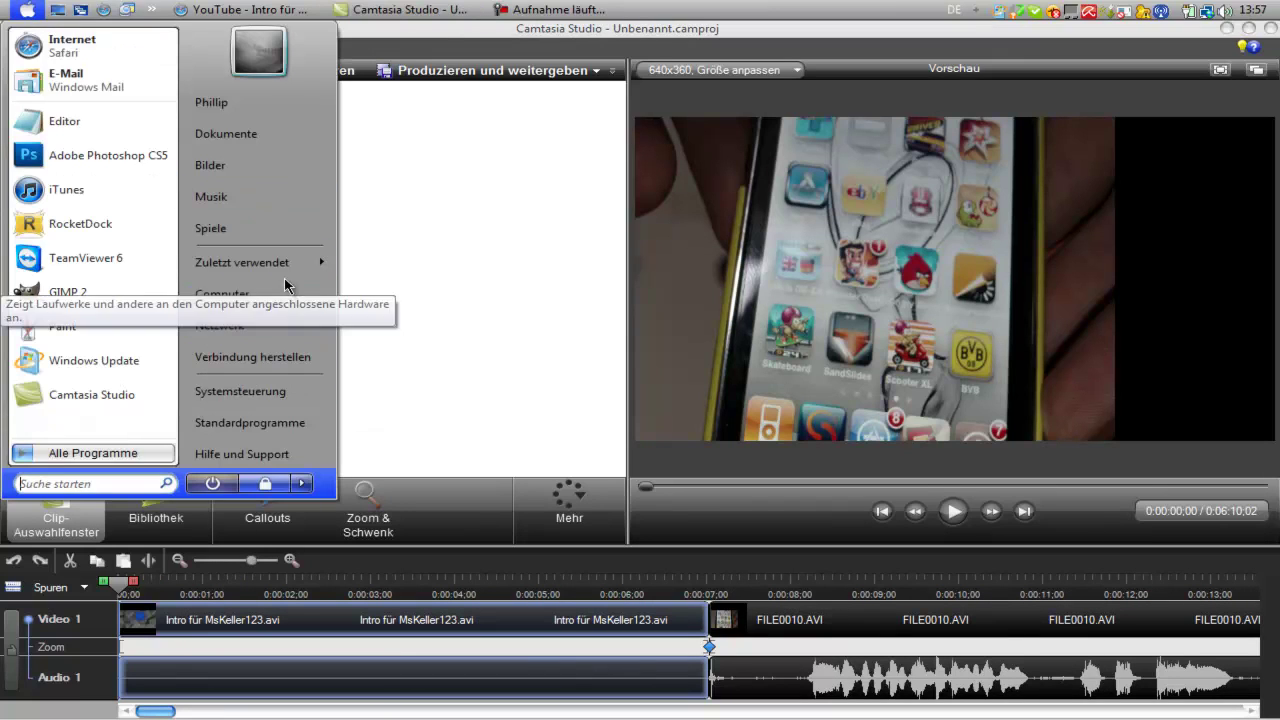
pyautogui.click(287, 296)
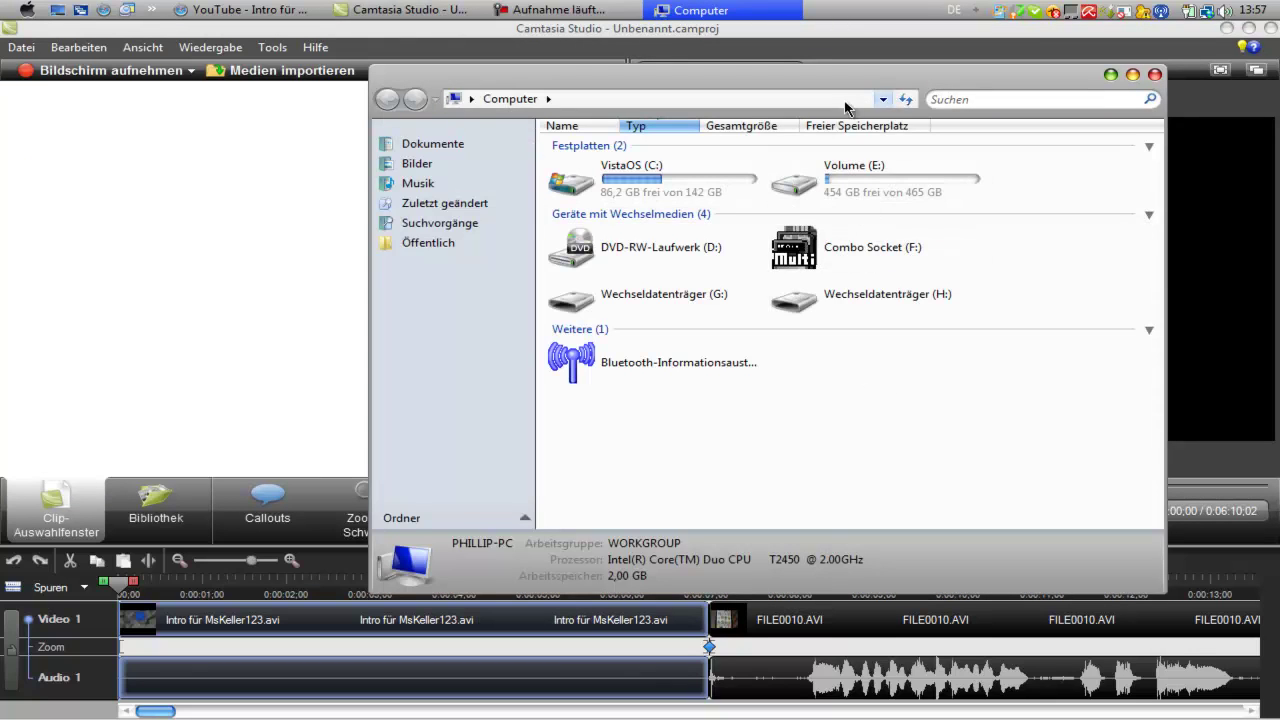
pyautogui.doubleClick(883, 192)
pyautogui.scroll(-10, 837, 245)
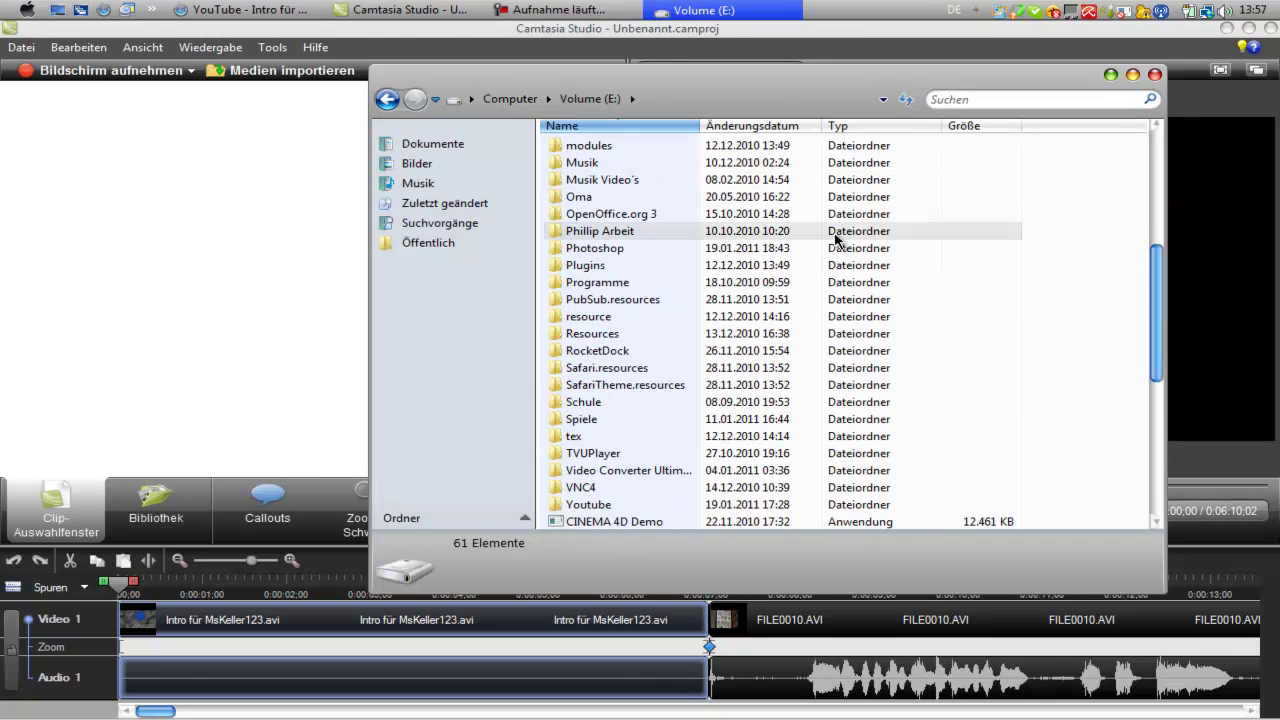
pyautogui.doubleClick(590, 299)
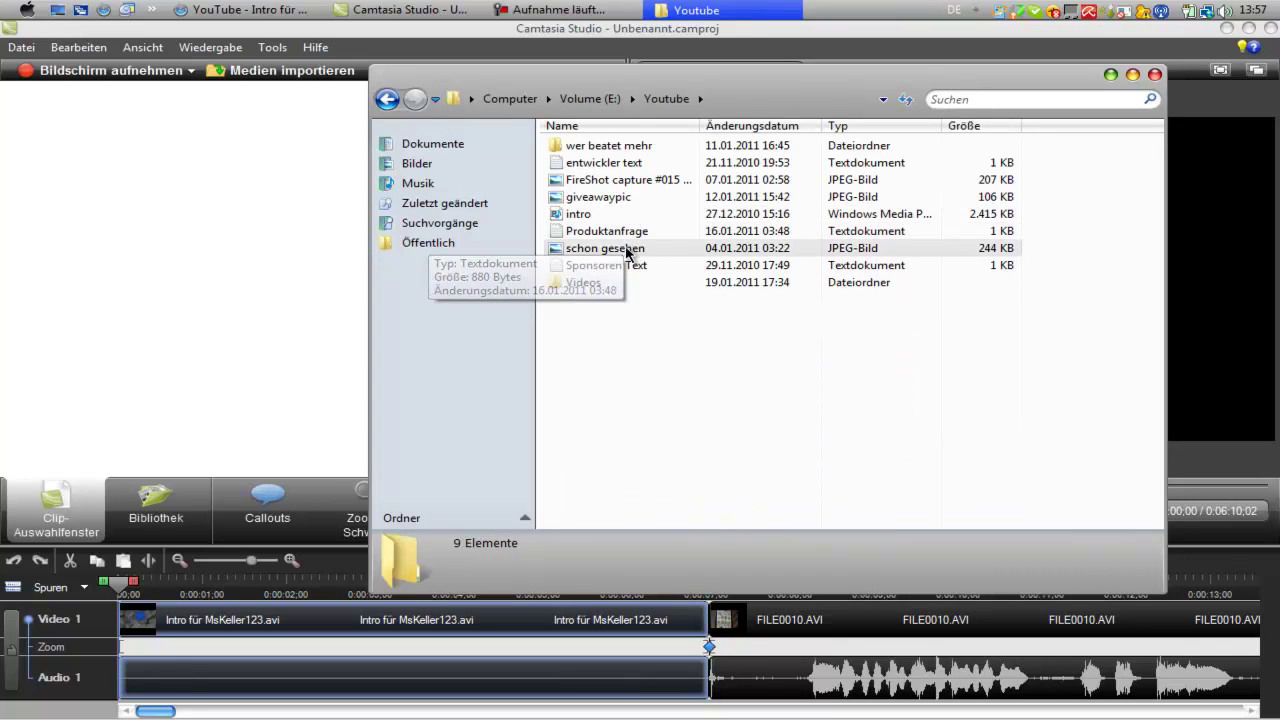
pyautogui.doubleClick(603, 145)
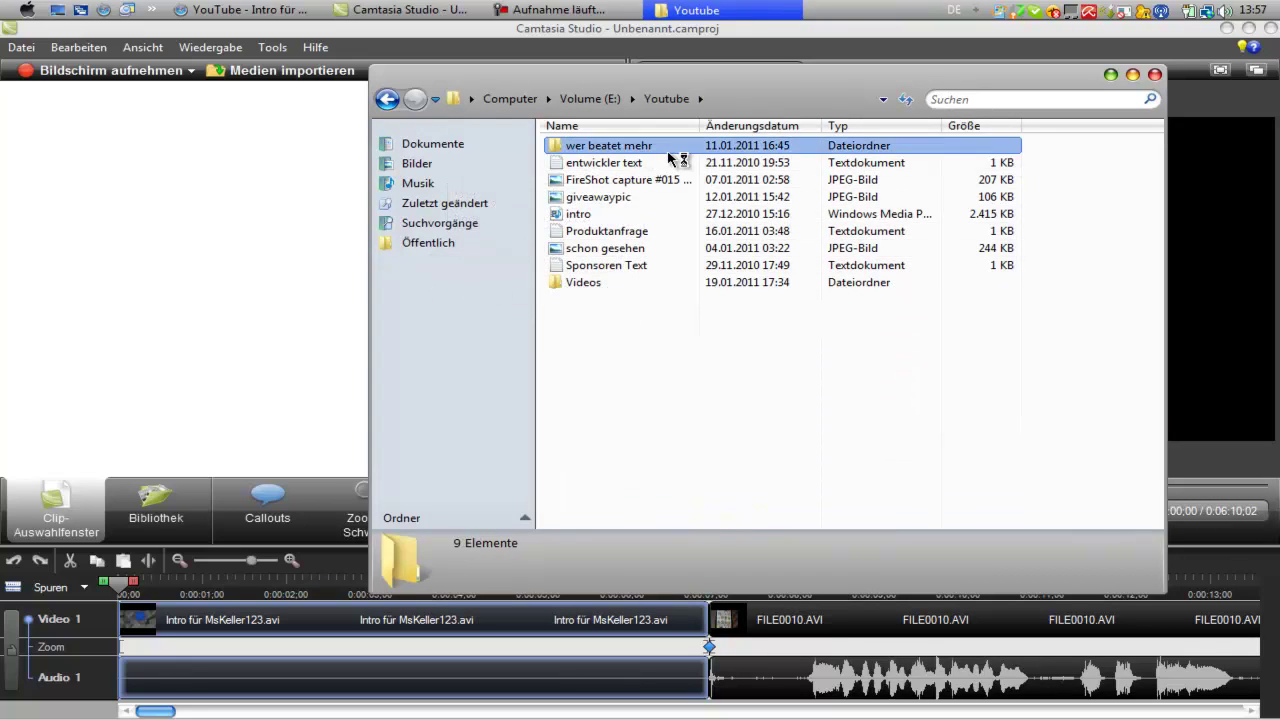
pyautogui.scroll(-3, 600, 300)
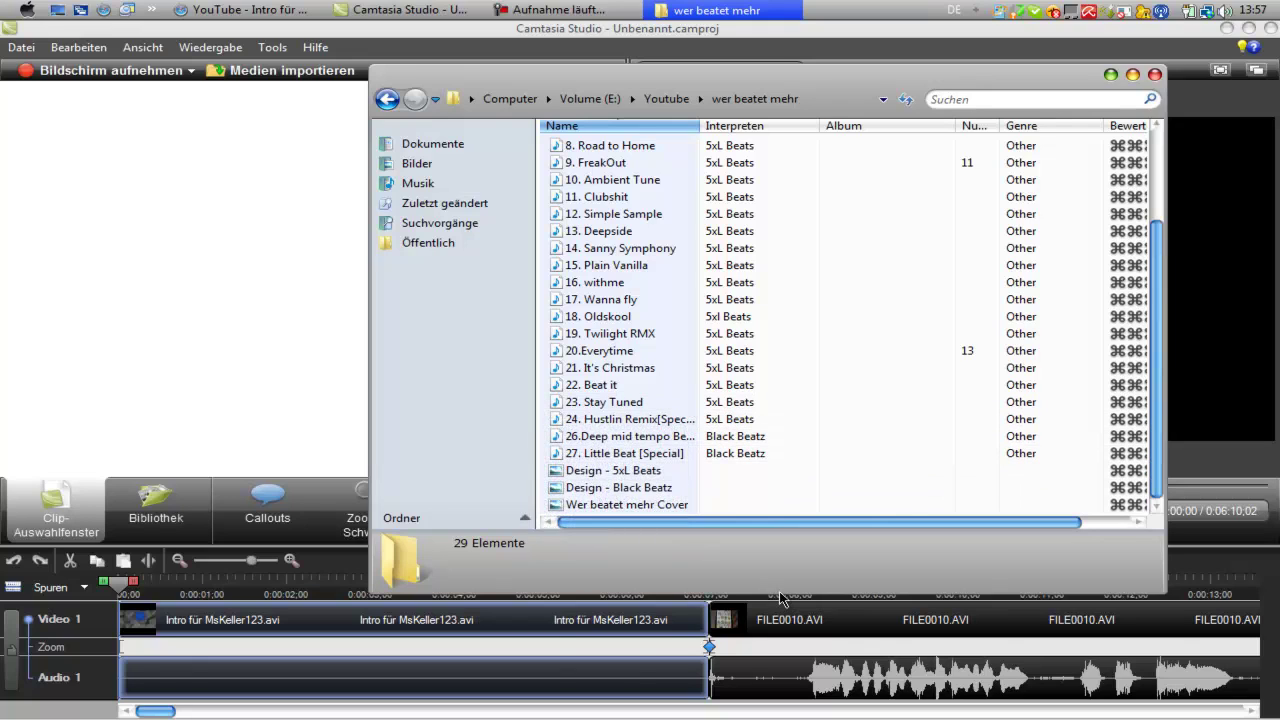
# Add the track "23. Stay Tuned" to the start of the Audio 2 track, closing the media player.
pyautogui.click(674, 404)
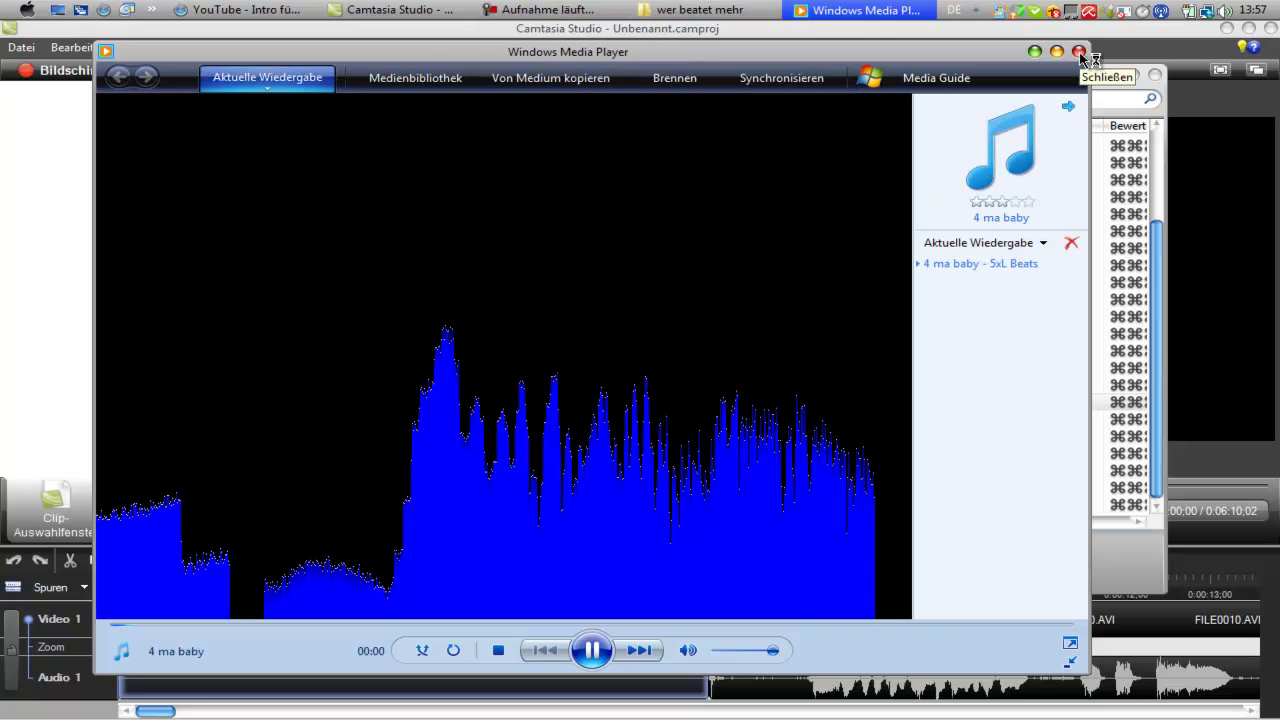
pyautogui.click(1080, 56)
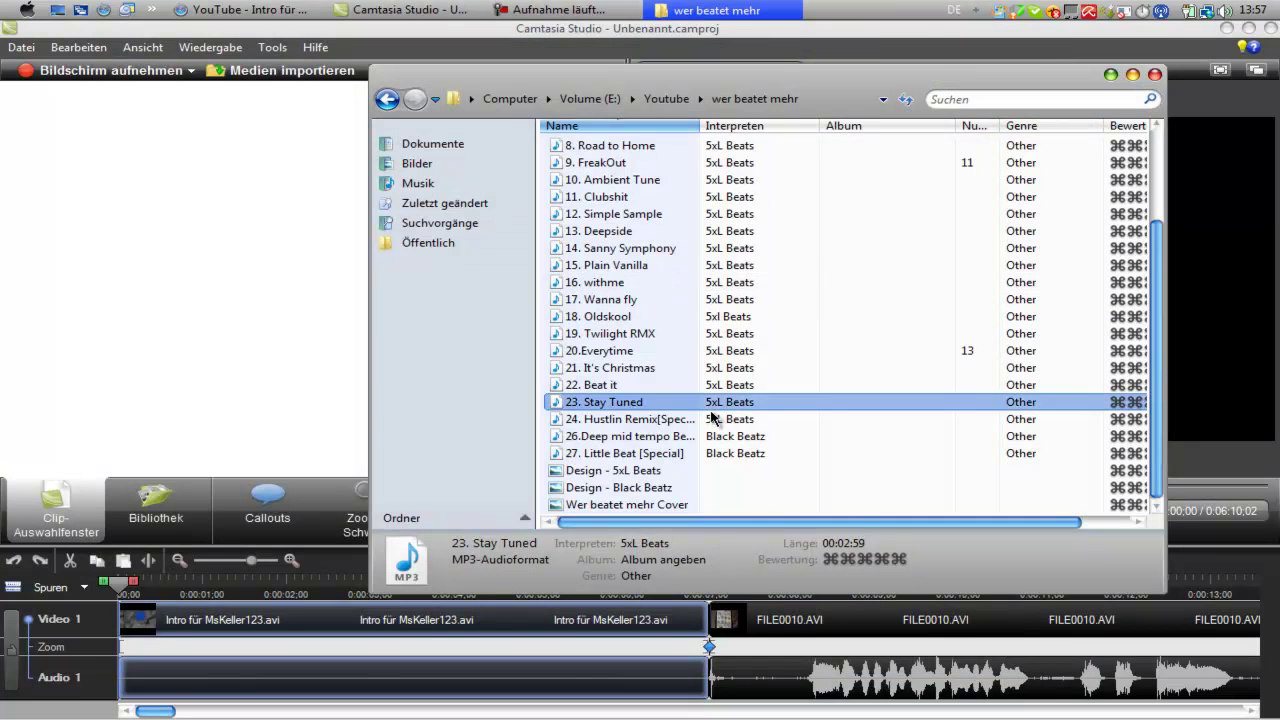
pyautogui.moveTo(660, 397); pyautogui.dragTo(128, 690)
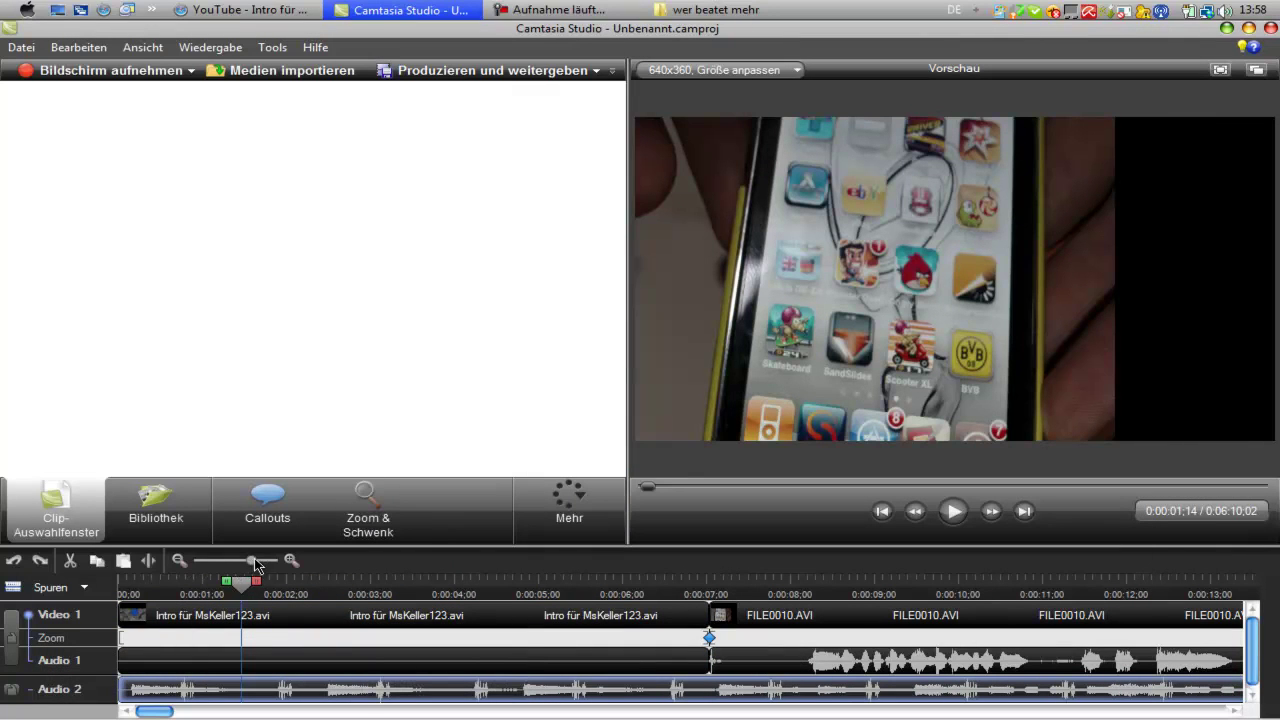
# Trim the end of the Stay Tuned music on Audio 2 to match the end of the intro, about 7 seconds long.
pyautogui.moveTo(256, 564); pyautogui.dragTo(225, 566)
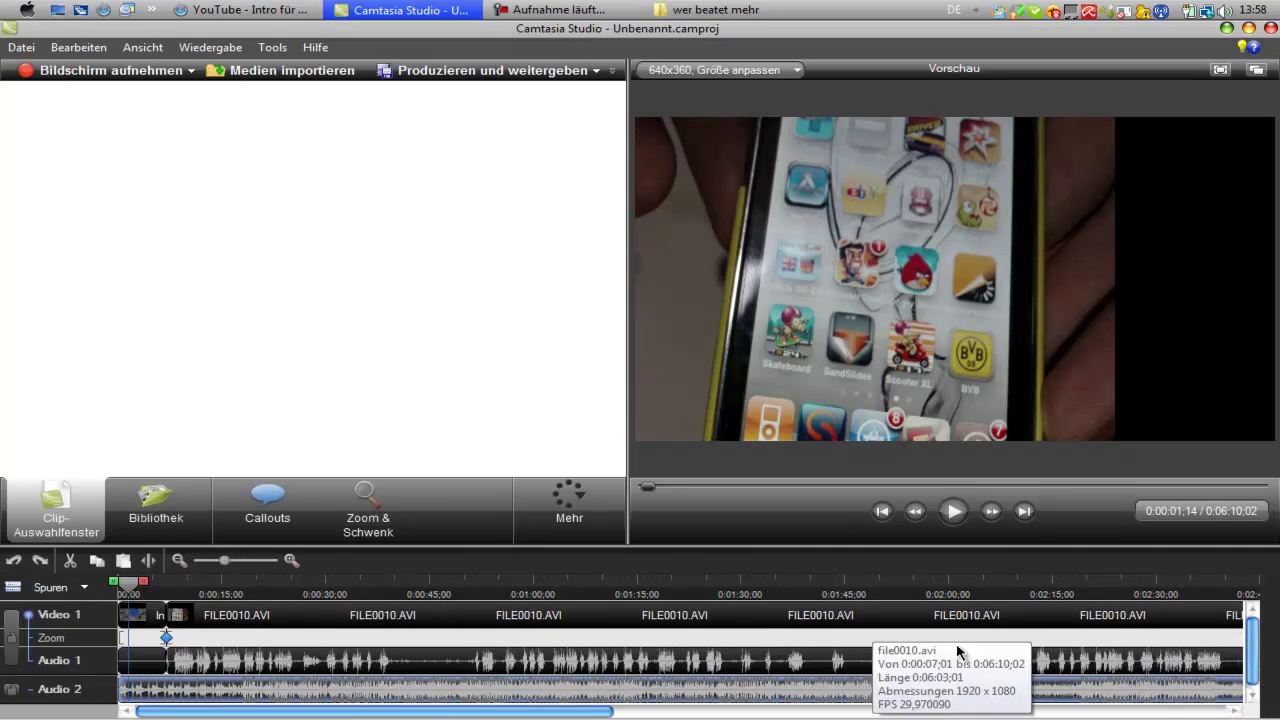
pyautogui.moveTo(505, 711); pyautogui.dragTo(783, 711)
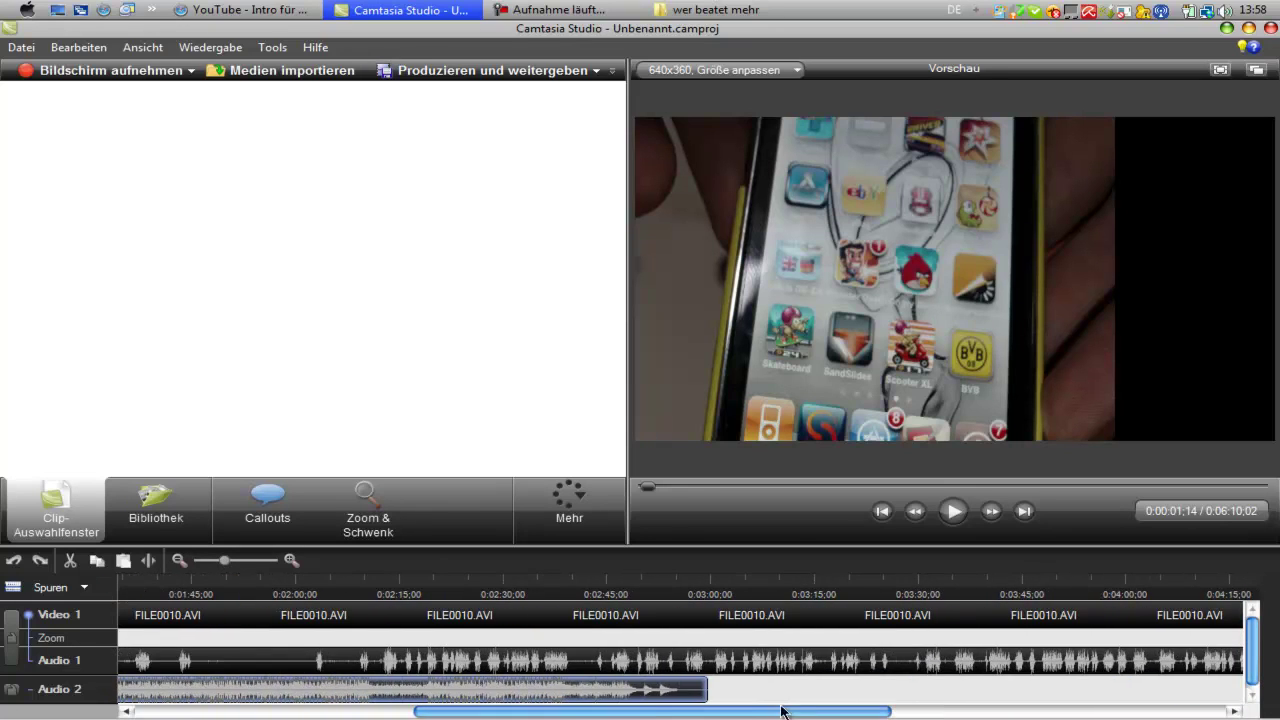
pyautogui.moveTo(707, 694); pyautogui.dragTo(688, 694)
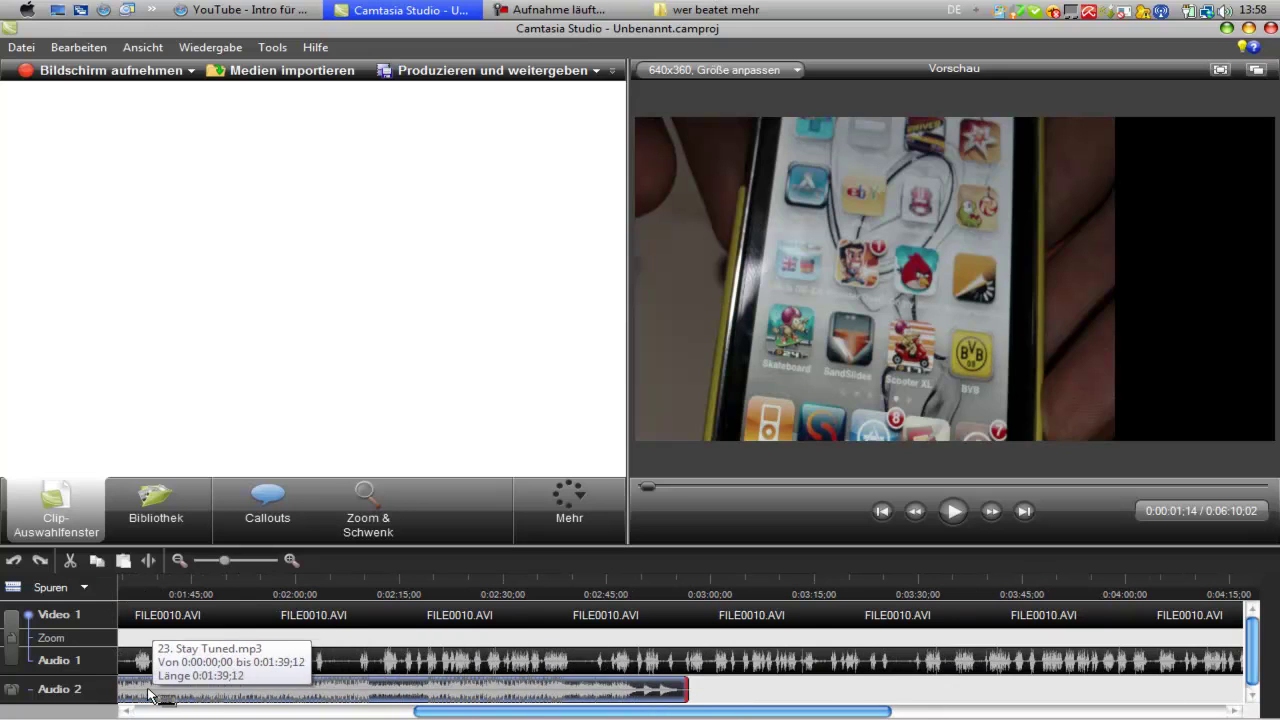
pyautogui.moveTo(148, 694)
pyautogui.mouseDown()
pyautogui.moveTo(98, 689)
pyautogui.moveTo(166, 685)
pyautogui.moveTo(160, 700)
pyautogui.mouseUp()
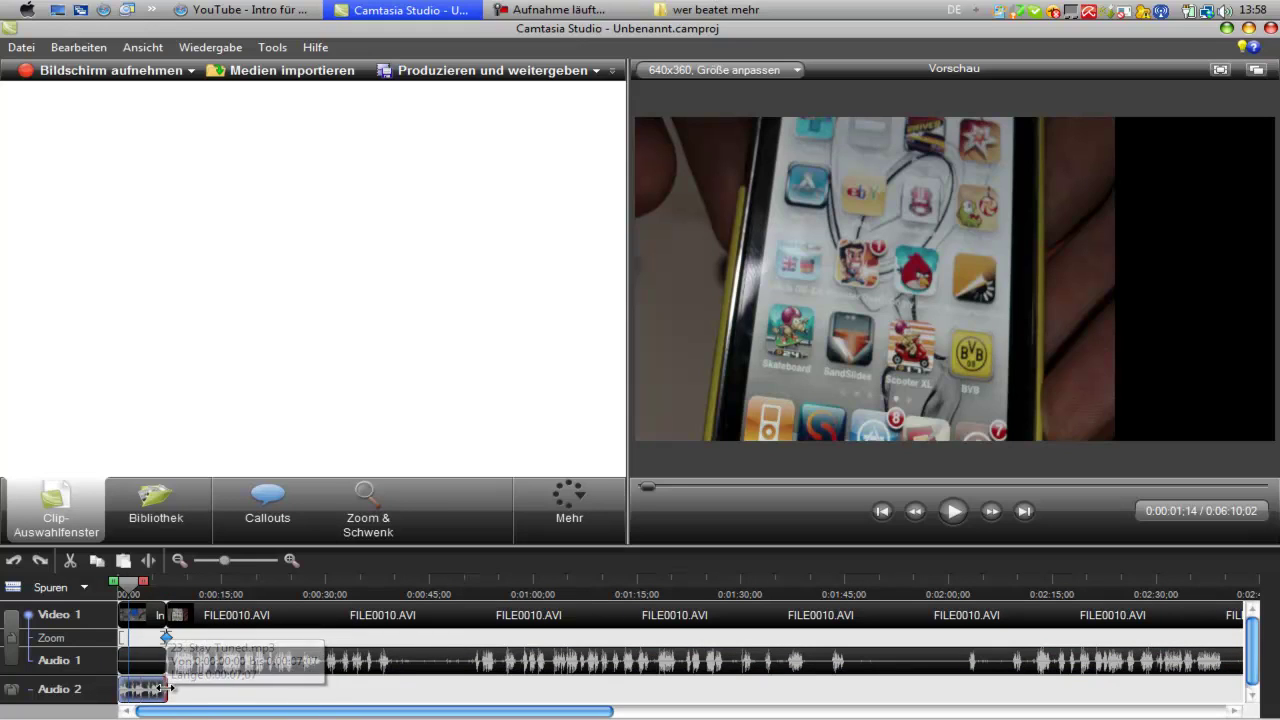
pyautogui.moveTo(165, 688); pyautogui.dragTo(170, 693)
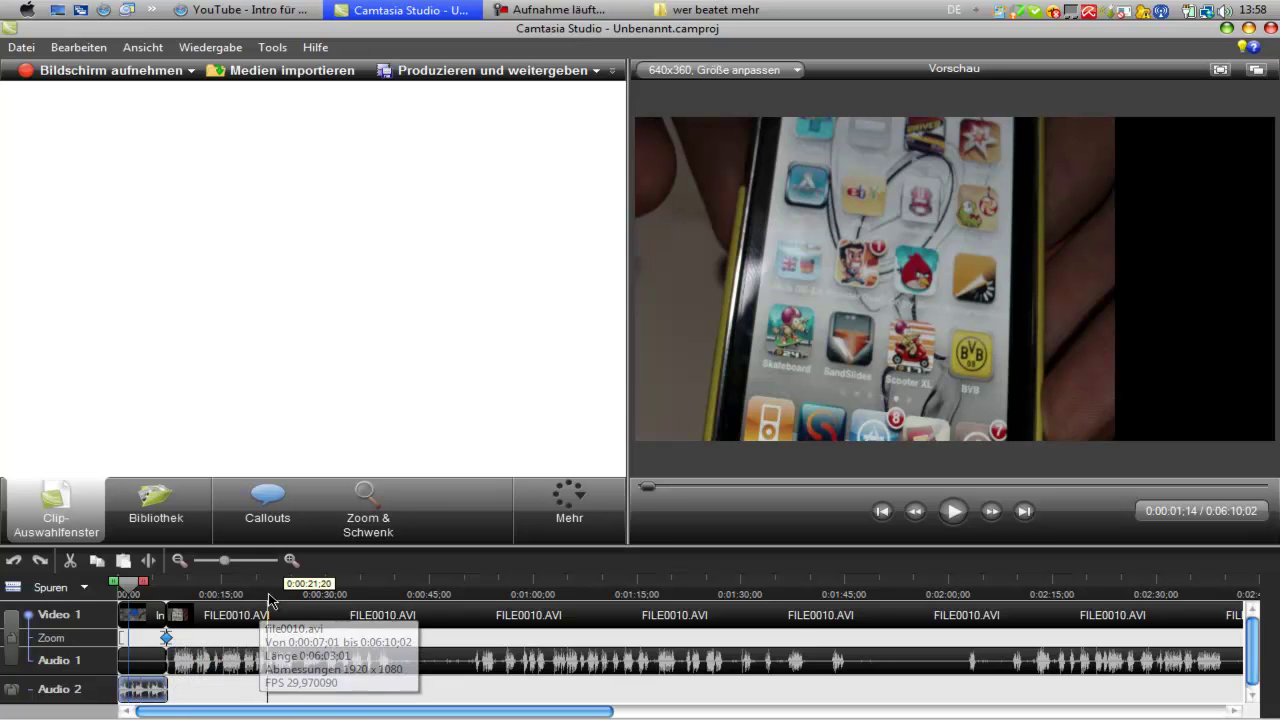
# Fine-trim the Stay Tuned music on Audio 2 to end exactly with the intro clip and return the playhead to the timeline start.
pyautogui.moveTo(224, 560); pyautogui.dragTo(255, 572)
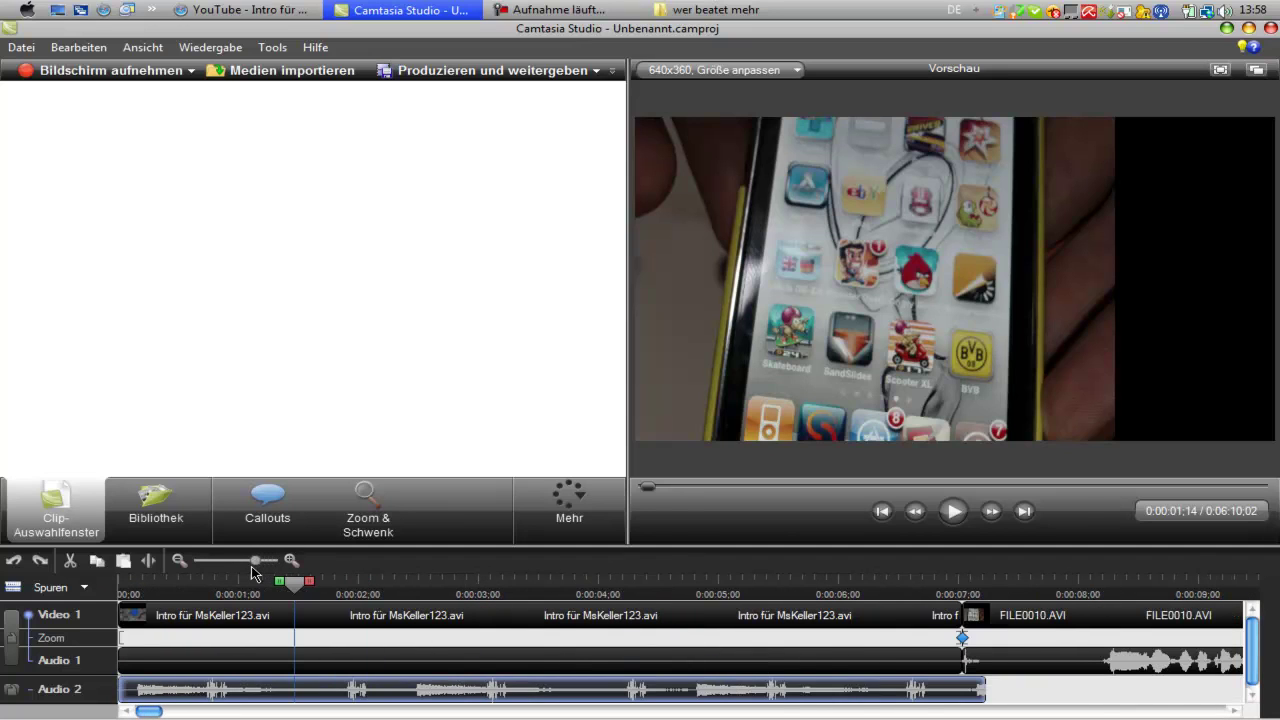
pyautogui.moveTo(985, 690); pyautogui.dragTo(964, 689)
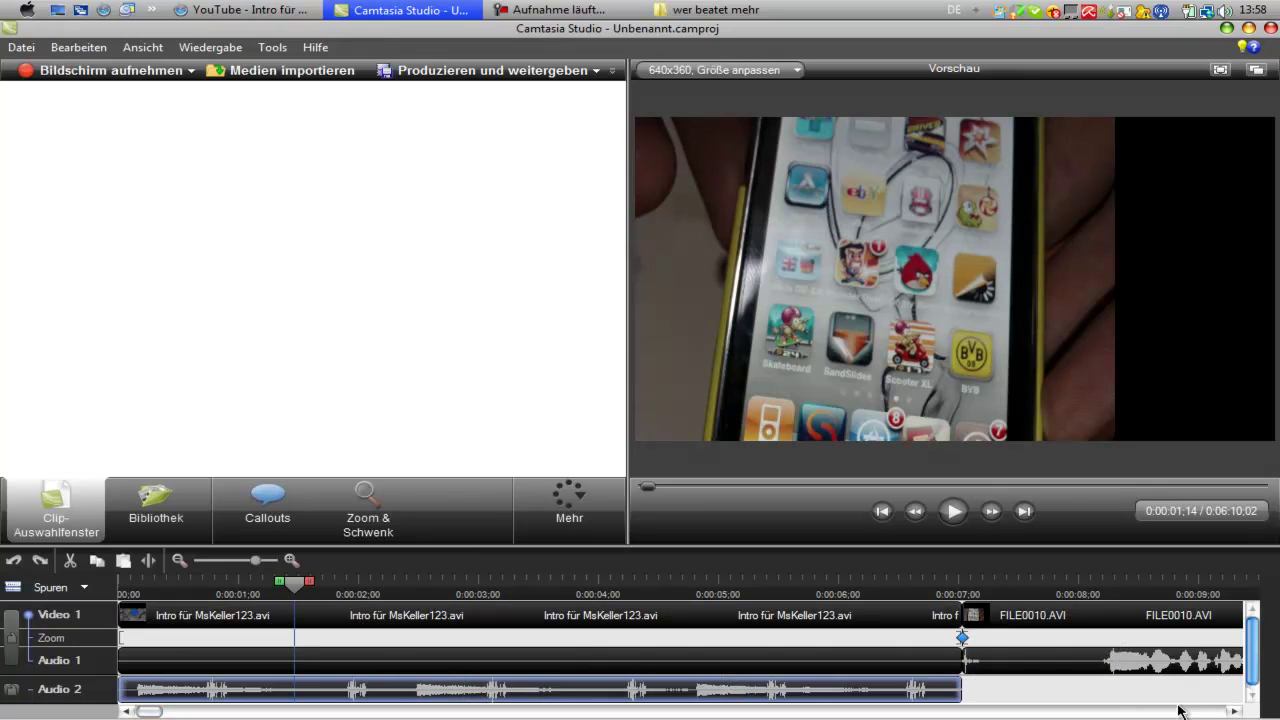
pyautogui.click(225, 562)
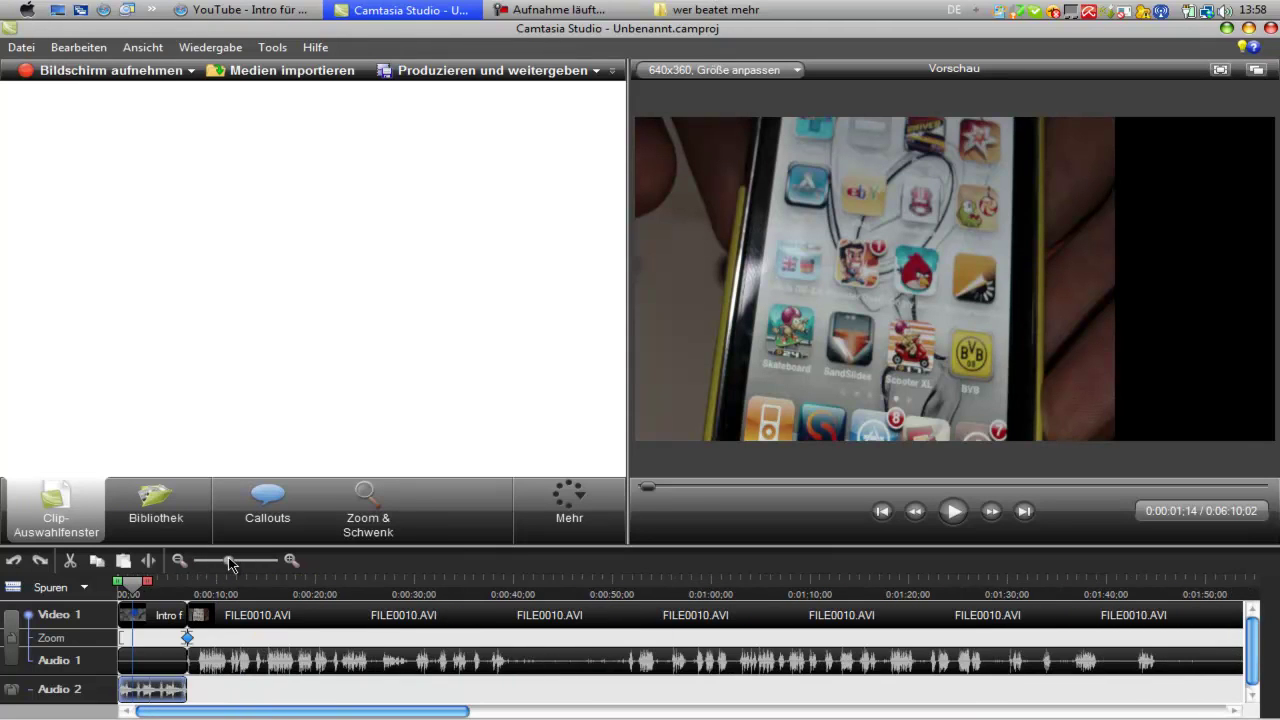
pyautogui.moveTo(128, 582)
pyautogui.mouseDown()
pyautogui.moveTo(150, 582)
pyautogui.moveTo(118, 582)
pyautogui.mouseUp()
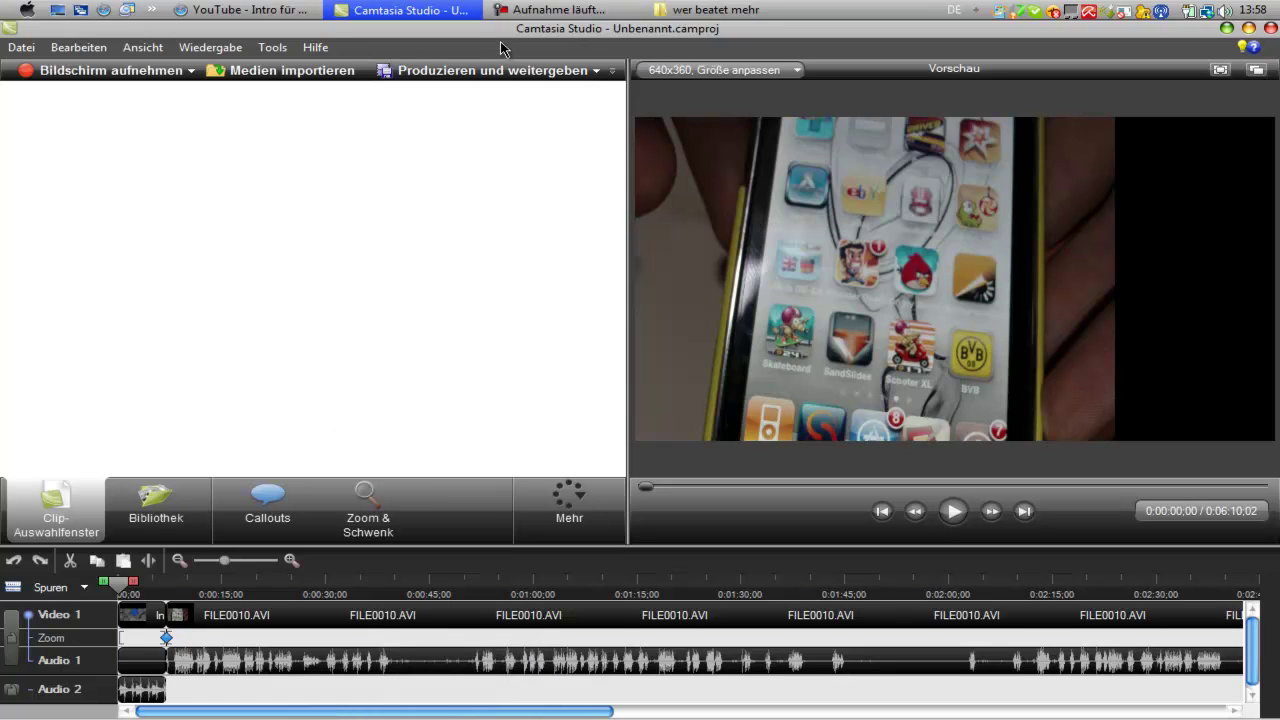
# Look through the available options for producing and sharing the video.
pyautogui.click(514, 72)
pyautogui.click(596, 72)
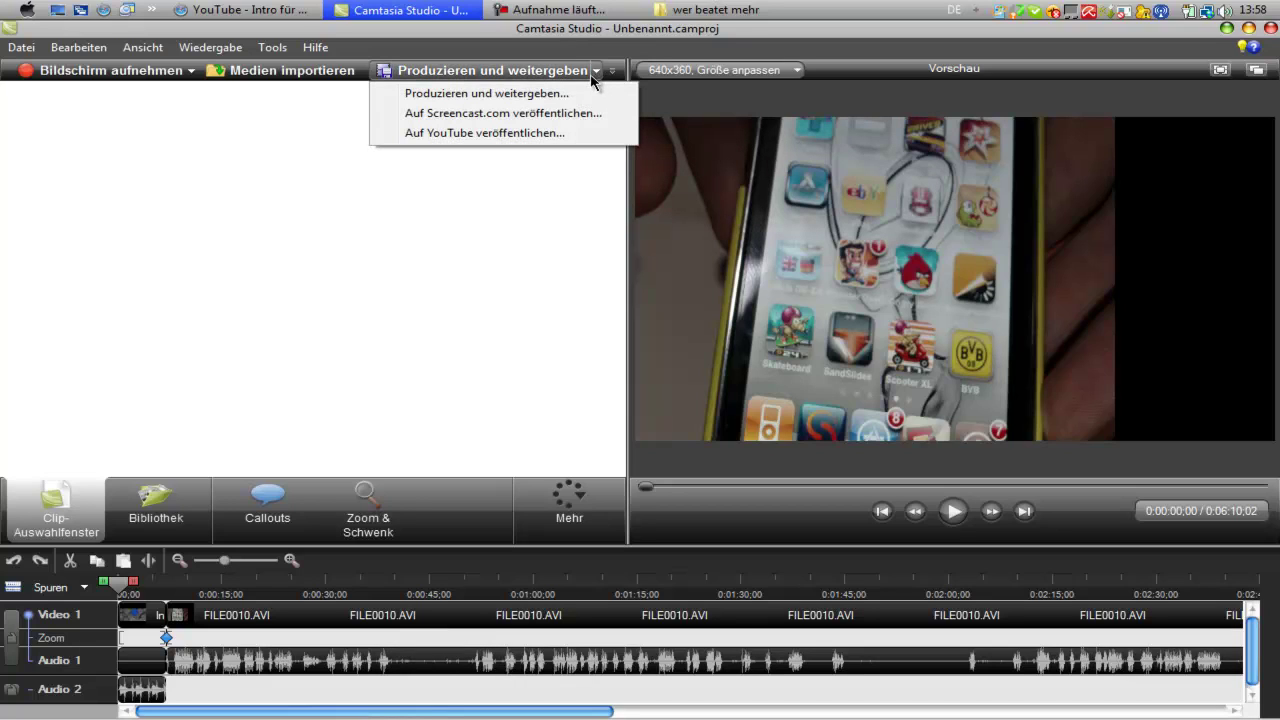
pyautogui.click(468, 95)
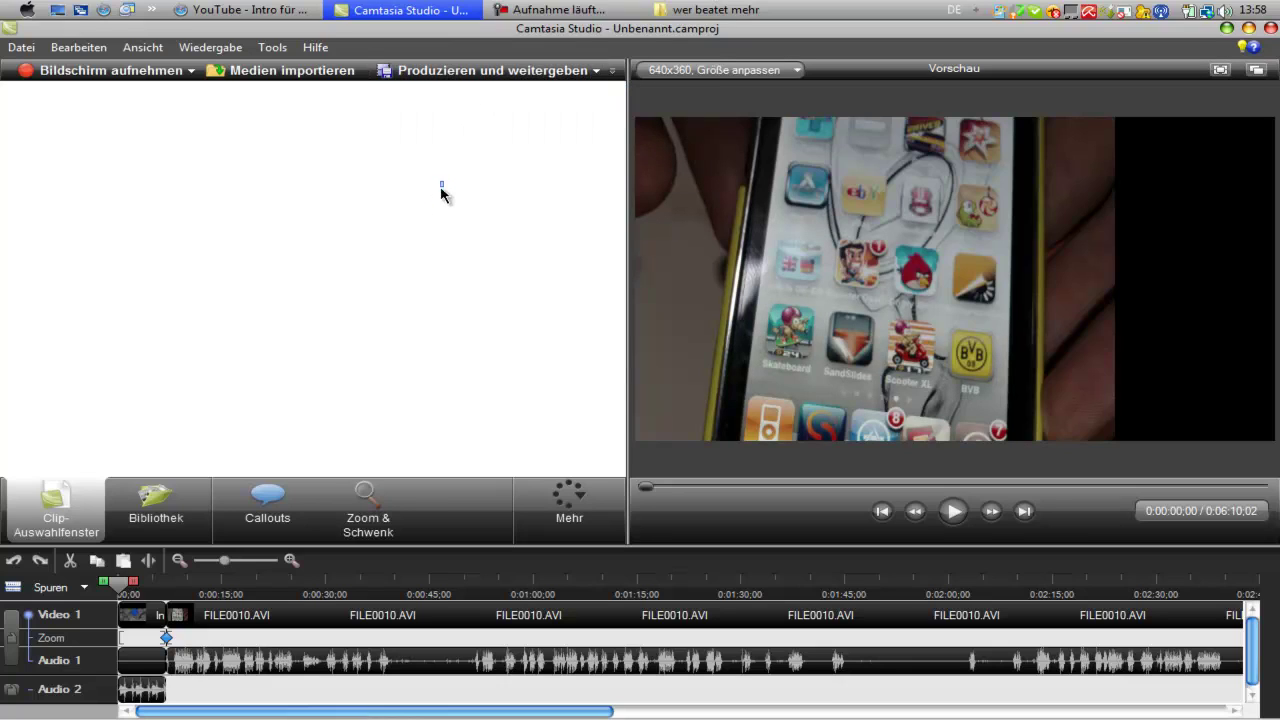
pyautogui.moveTo(441, 188); pyautogui.dragTo(376, 328)
pyautogui.moveTo(457, 397); pyautogui.dragTo(450, 410)
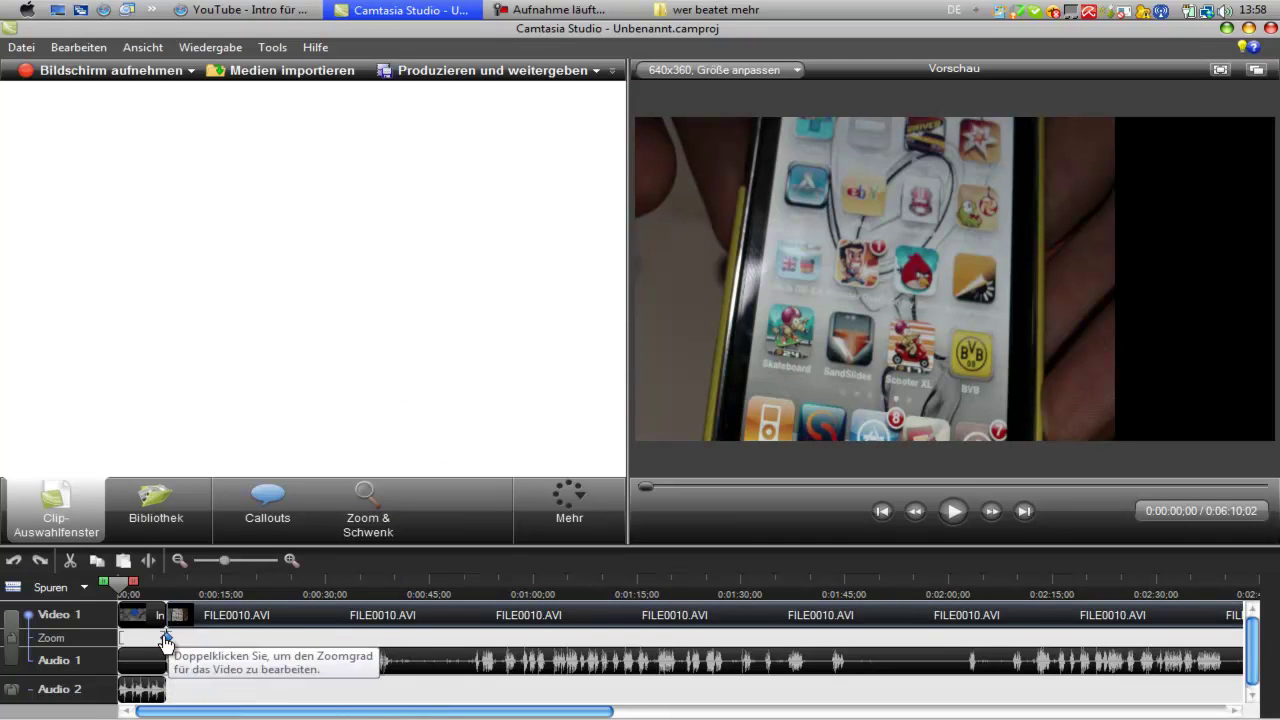
# Delete the intro clip from the start of Video 1 and its music from Audio 2.
pyautogui.click(140, 614)
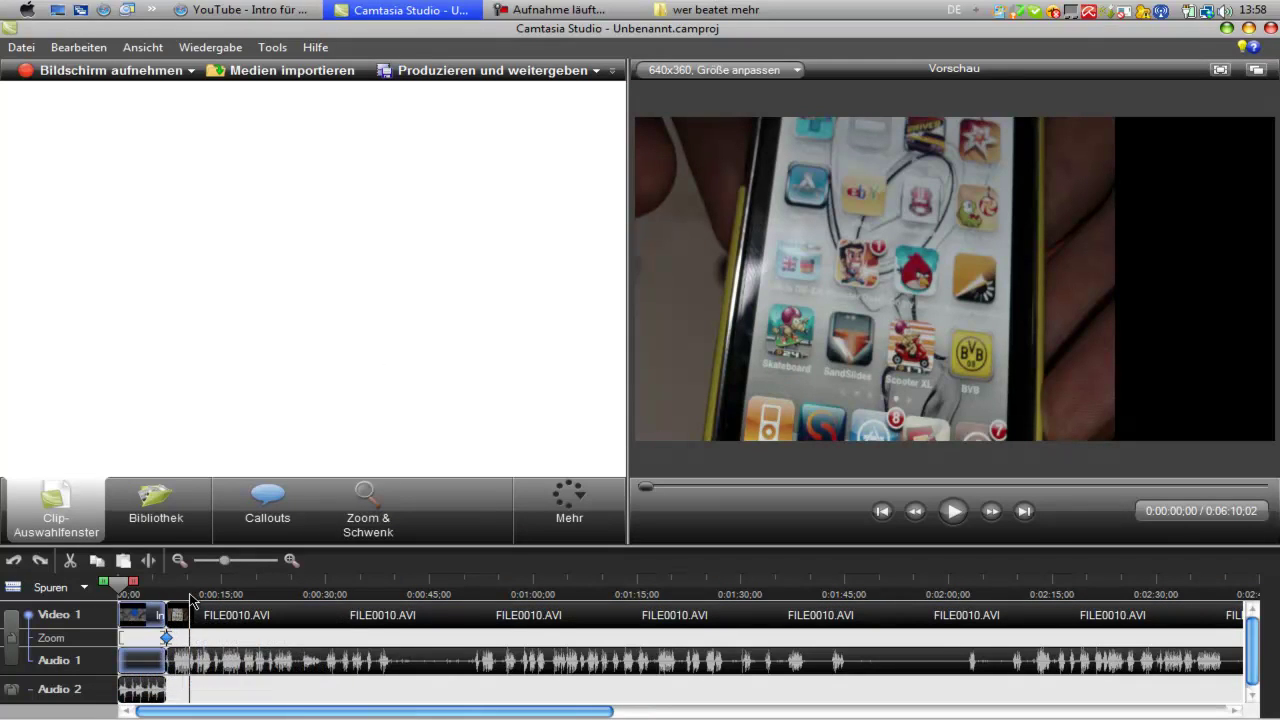
pyautogui.press('Delete')
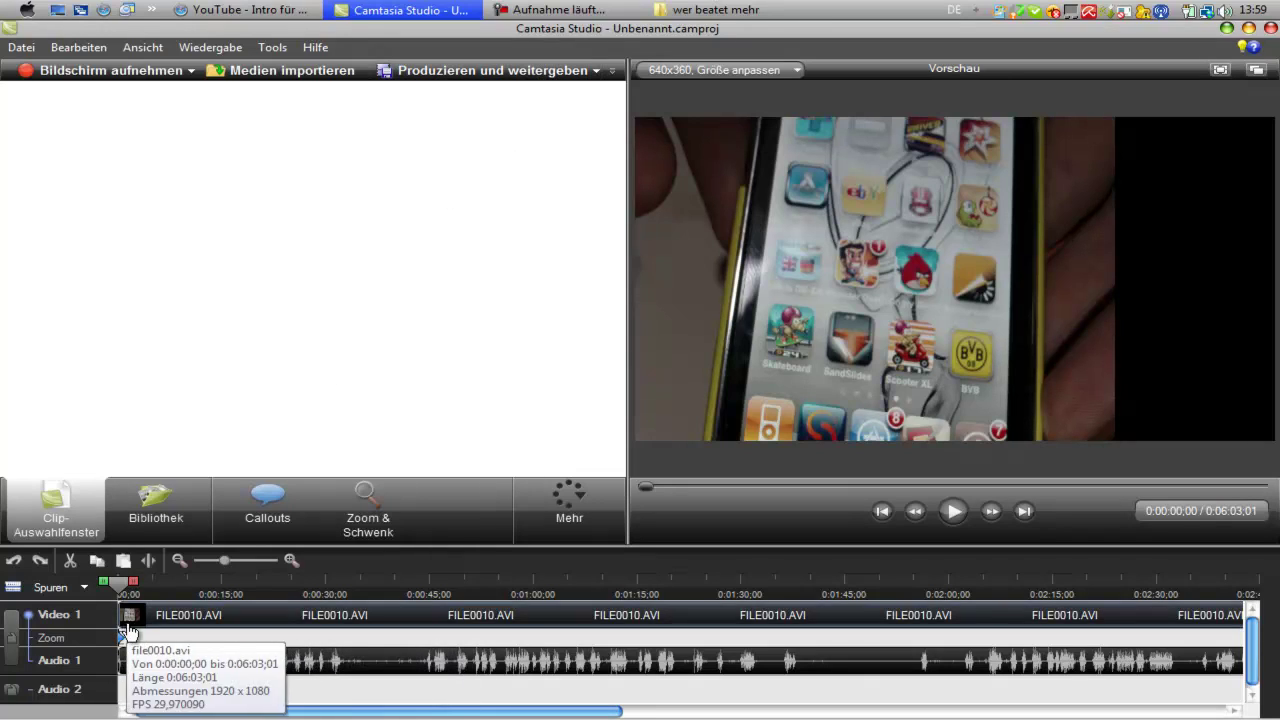
pyautogui.click(613, 71)
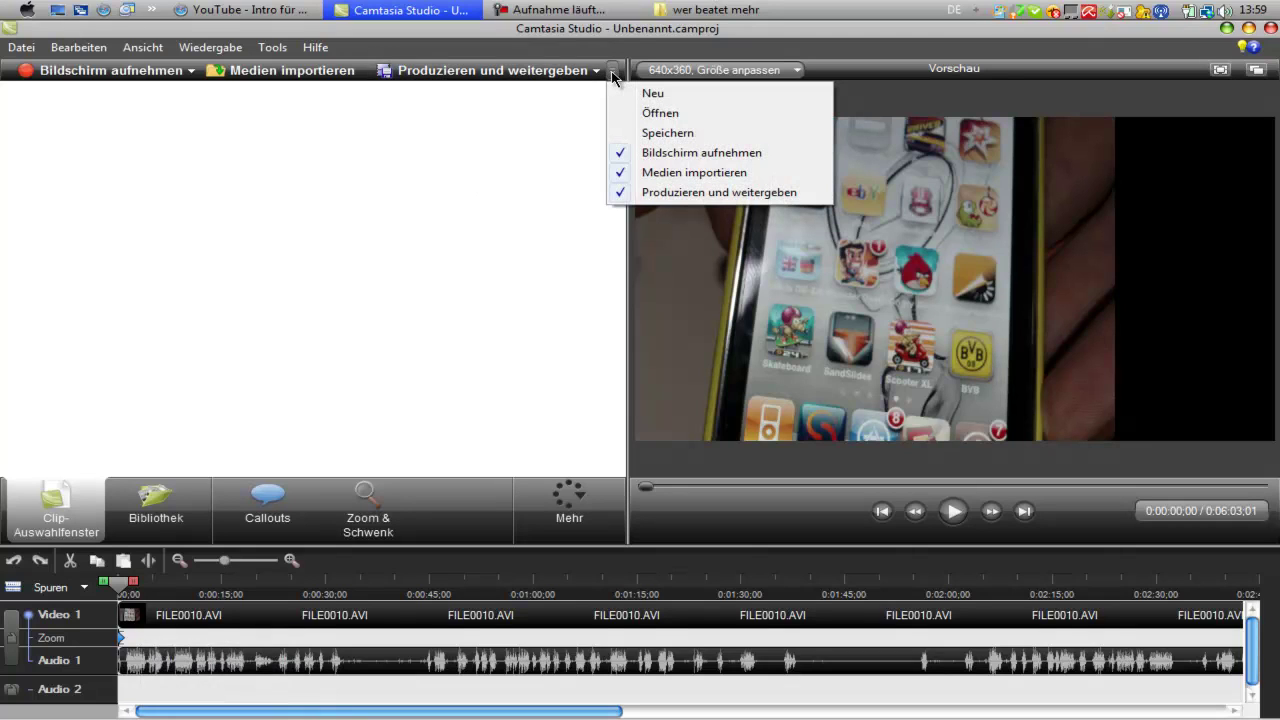
pyautogui.click(572, 128)
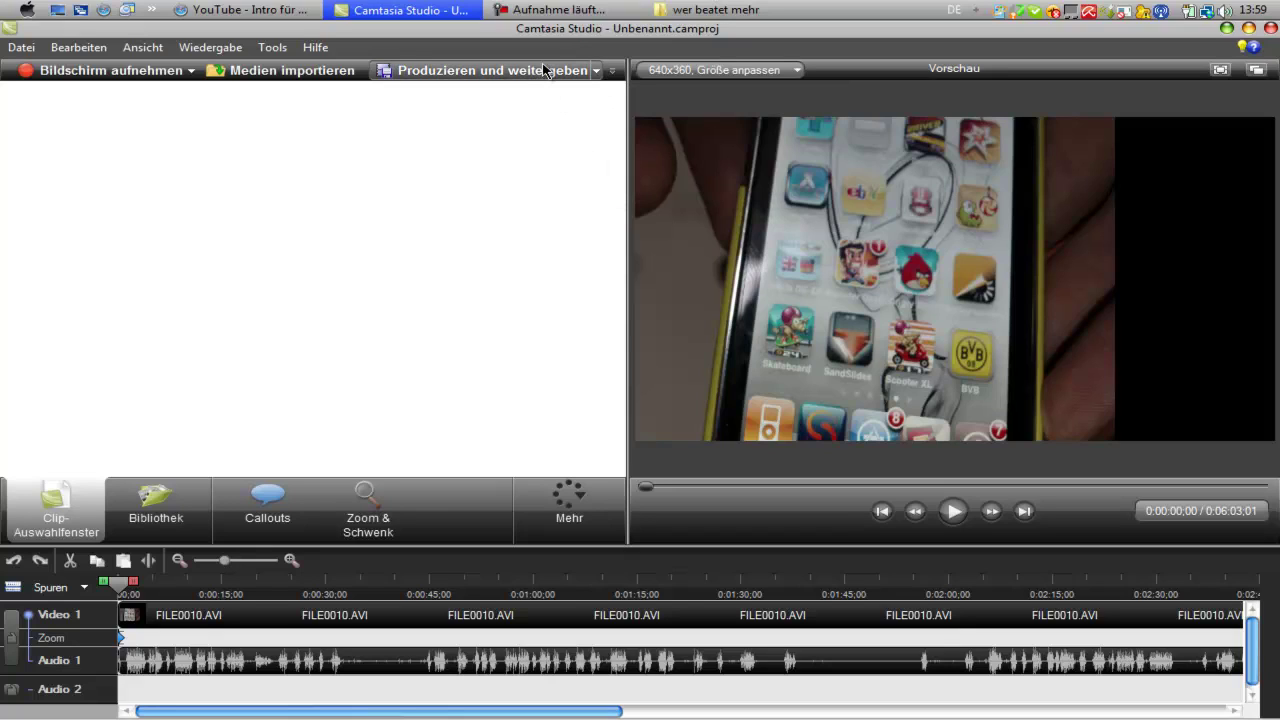
pyautogui.click(540, 74)
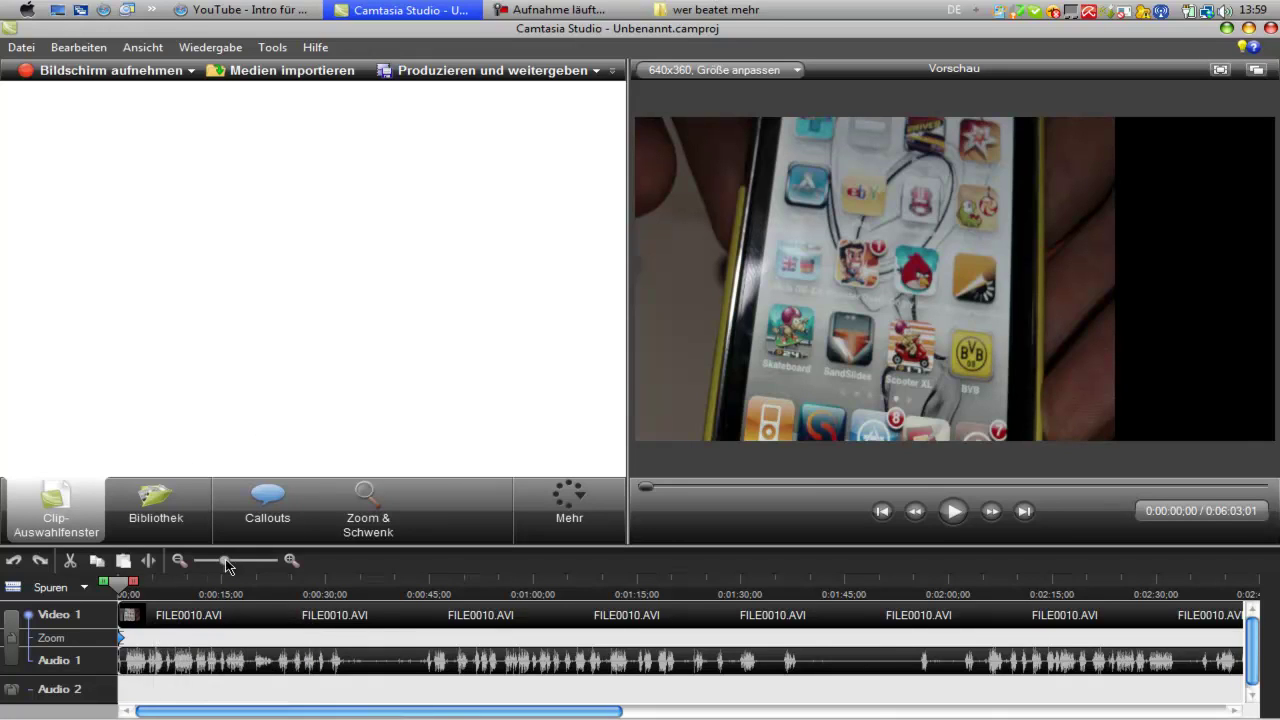
# Trim one frame off the start of FILE0010.AVI on Video 1 and fit the whole clip in the timeline.
pyautogui.moveTo(224, 560); pyautogui.dragTo(300, 582)
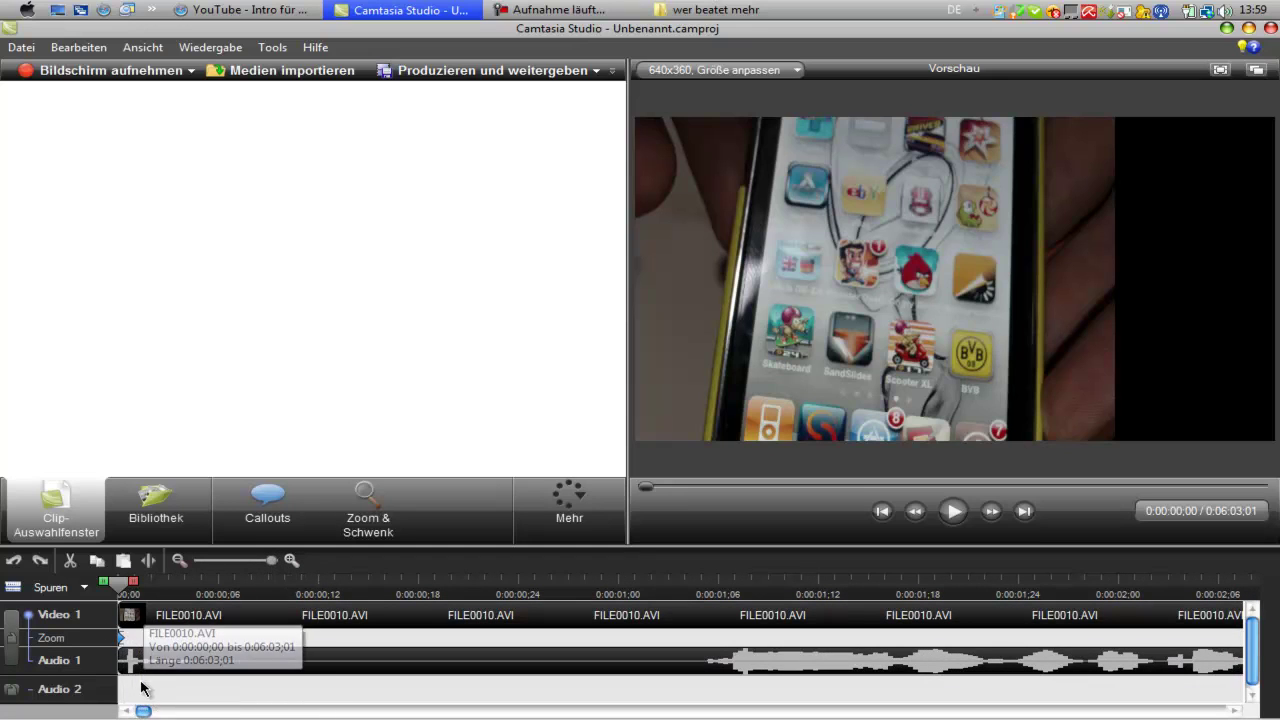
pyautogui.click(175, 665)
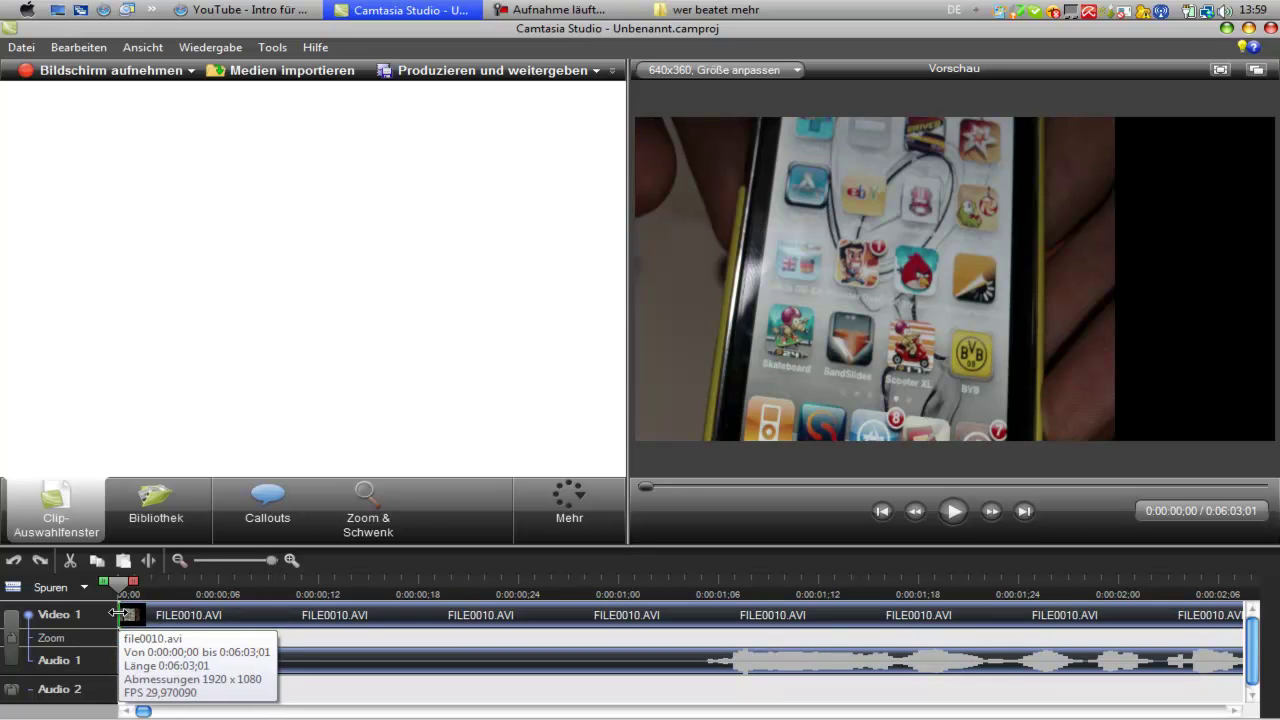
pyautogui.moveTo(118, 613); pyautogui.dragTo(121, 613)
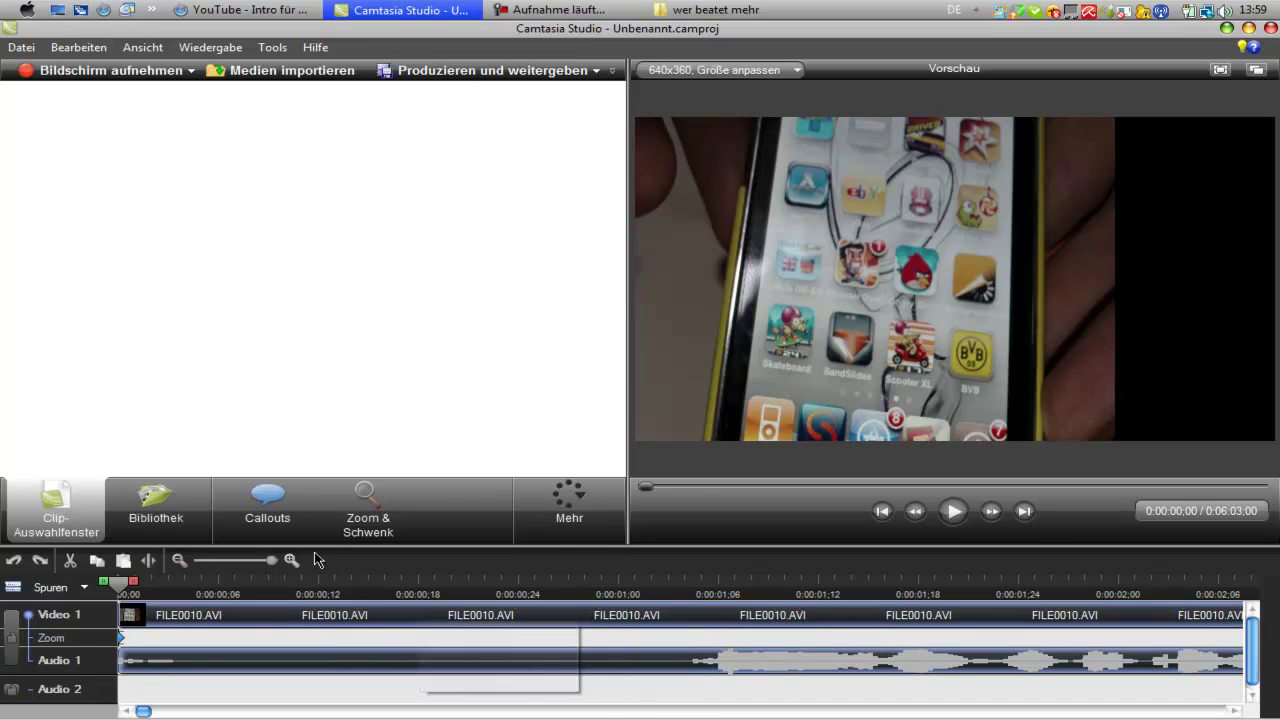
pyautogui.moveTo(272, 561); pyautogui.dragTo(201, 561)
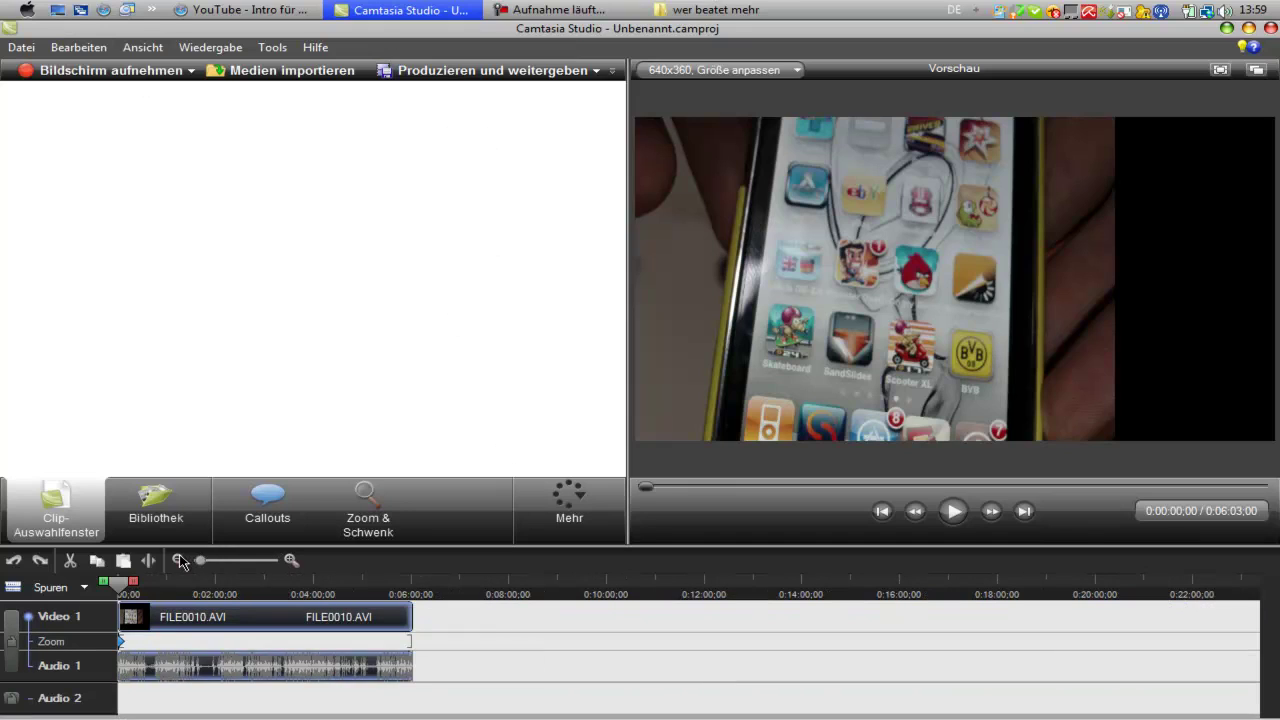